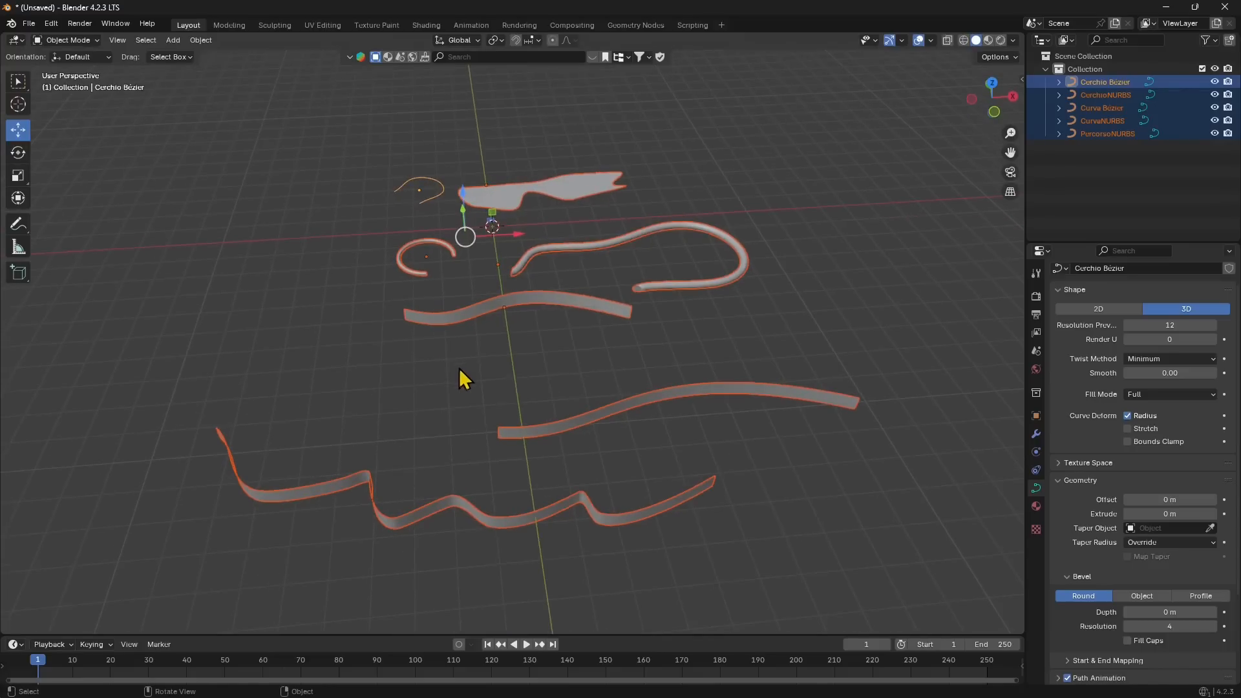
Select all the existing curve objects in the viewport and delete them.
middle_click_drag(568, 393, 588, 374)
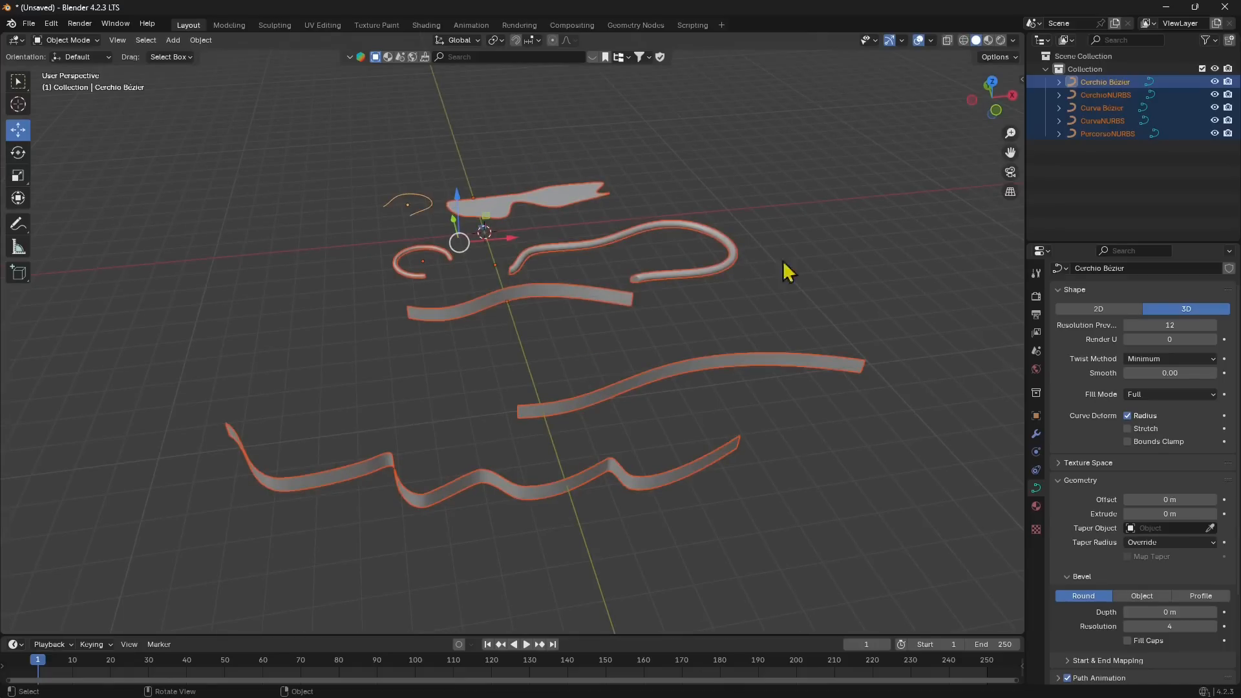
left_click_drag(863, 128, 280, 486)
key("Delete")
middle_click_drag(261, 386, 569, 196)
middle_click_drag(446, 412, 491, 388)
Add a Bézier curve at the world origin.
left_click(173, 41)
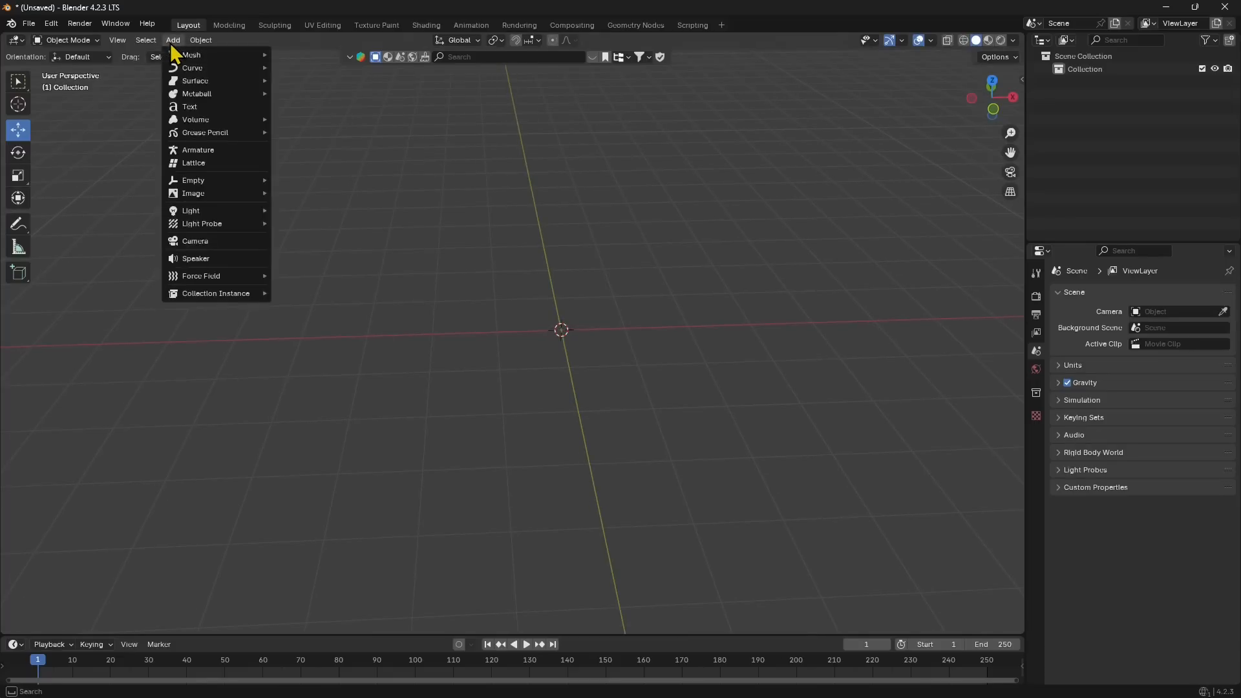
mouse_move(186, 70)
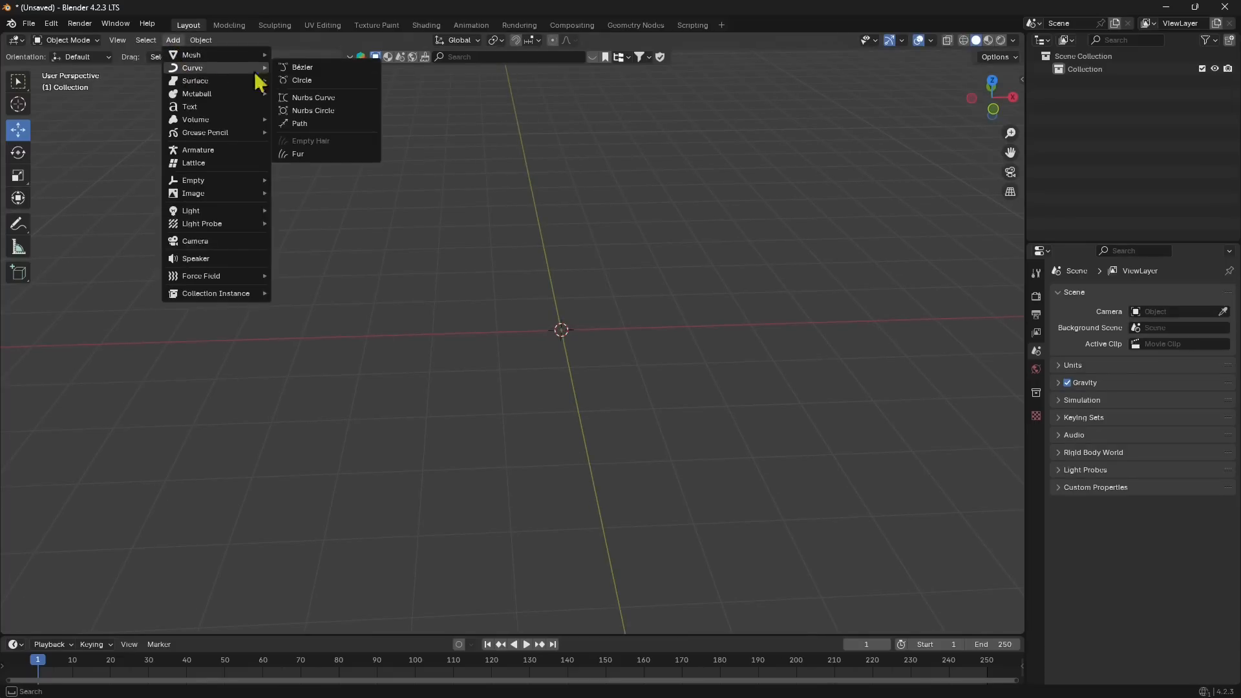
left_click(298, 69)
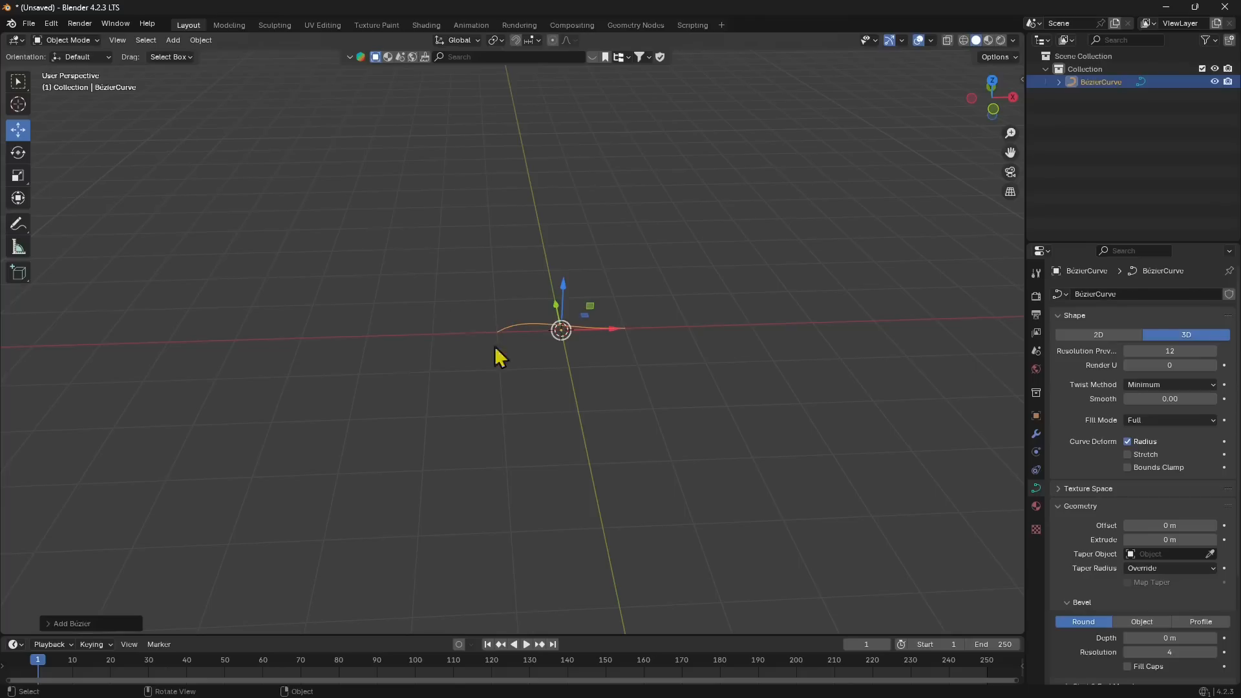
Add a Bézier circle and move it in the negative X direction, beside the Bézier curve.
left_click(181, 40)
mouse_move(187, 69)
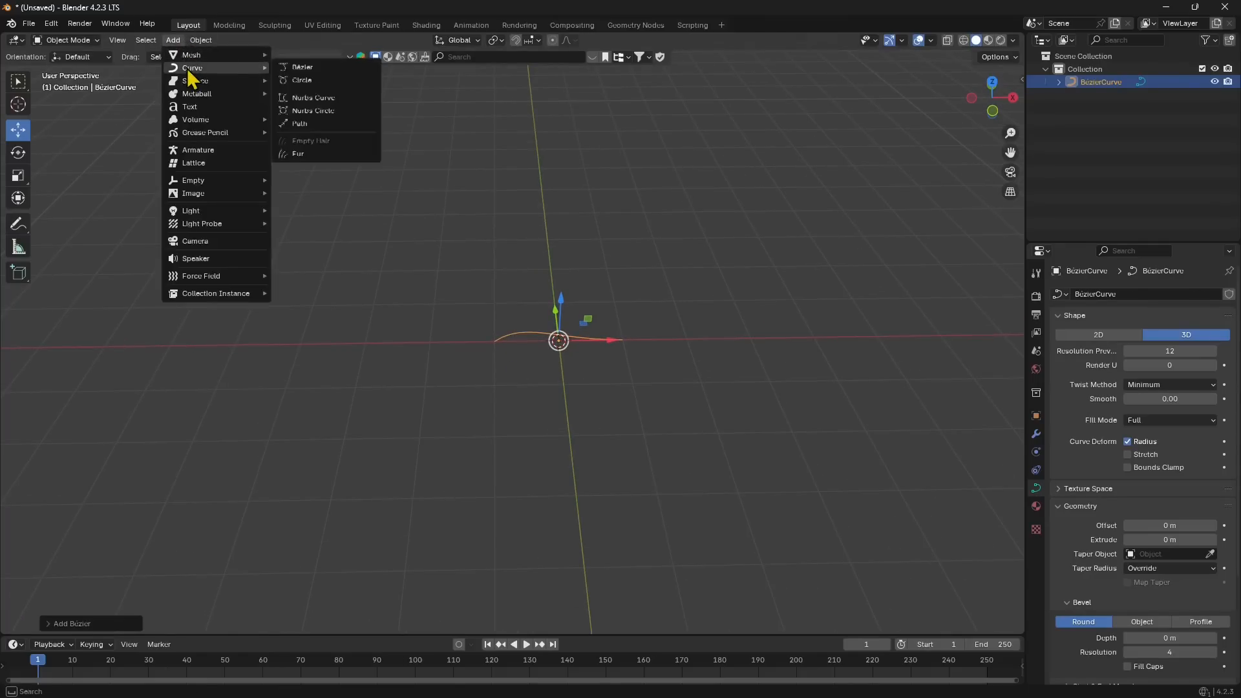
left_click(312, 80)
left_click_drag(588, 343, 360, 311)
Select the Bézier circle and Bézier curve together and move them away from the origin in the positive Y direction.
left_click(535, 331)
left_click_drag(521, 266, 459, 241)
key("ctrl+z")
middle_click_drag(492, 345, 446, 336)
left_click_drag(455, 298, 577, 187)
middle_click_drag(498, 316, 342, 274)
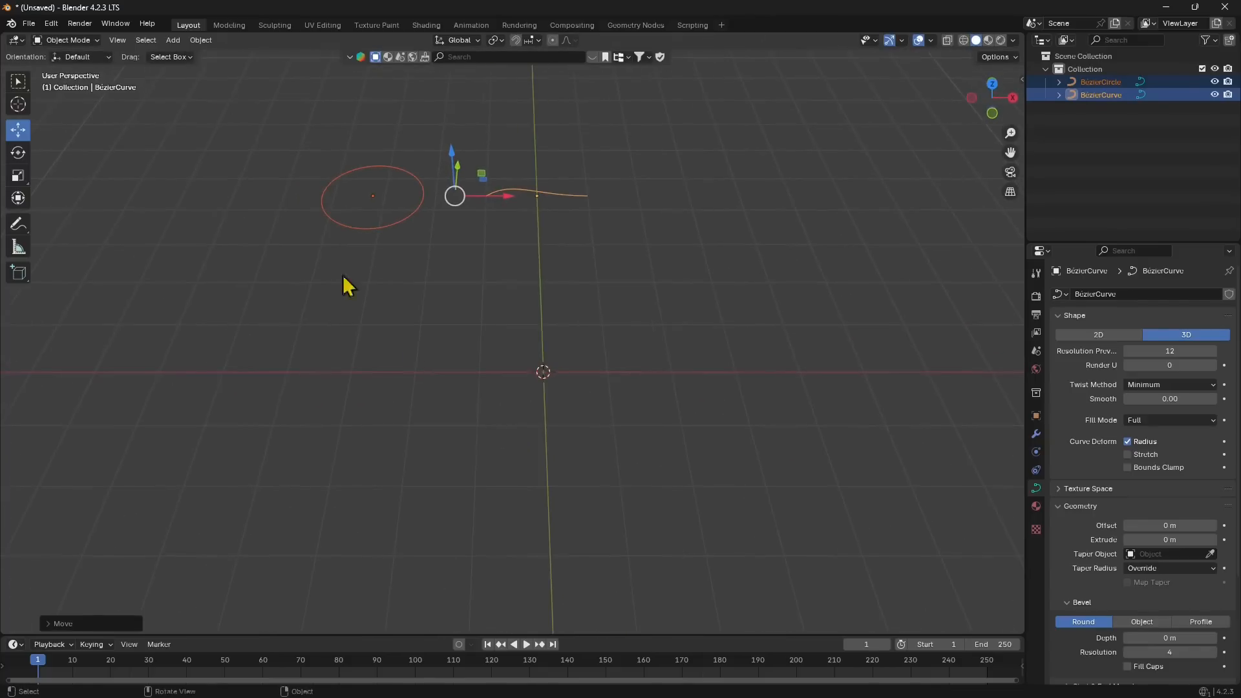
Add a NURBS curve at the world origin.
left_click(173, 40)
mouse_move(188, 70)
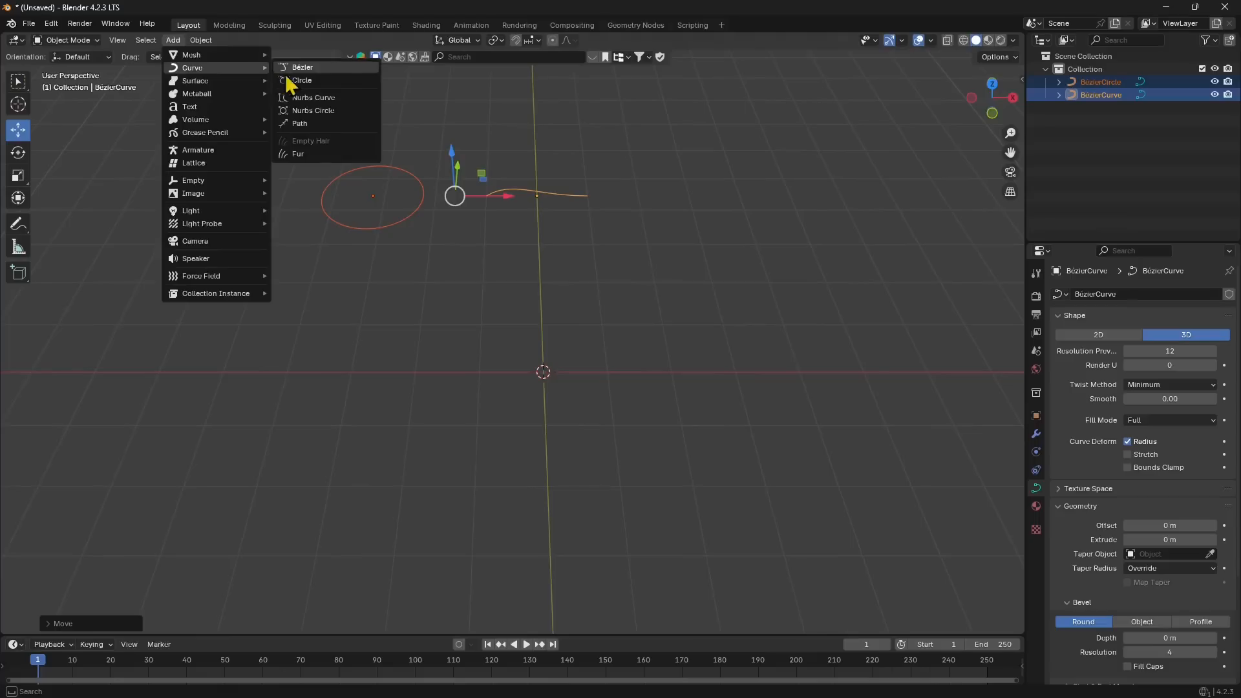
left_click(312, 99)
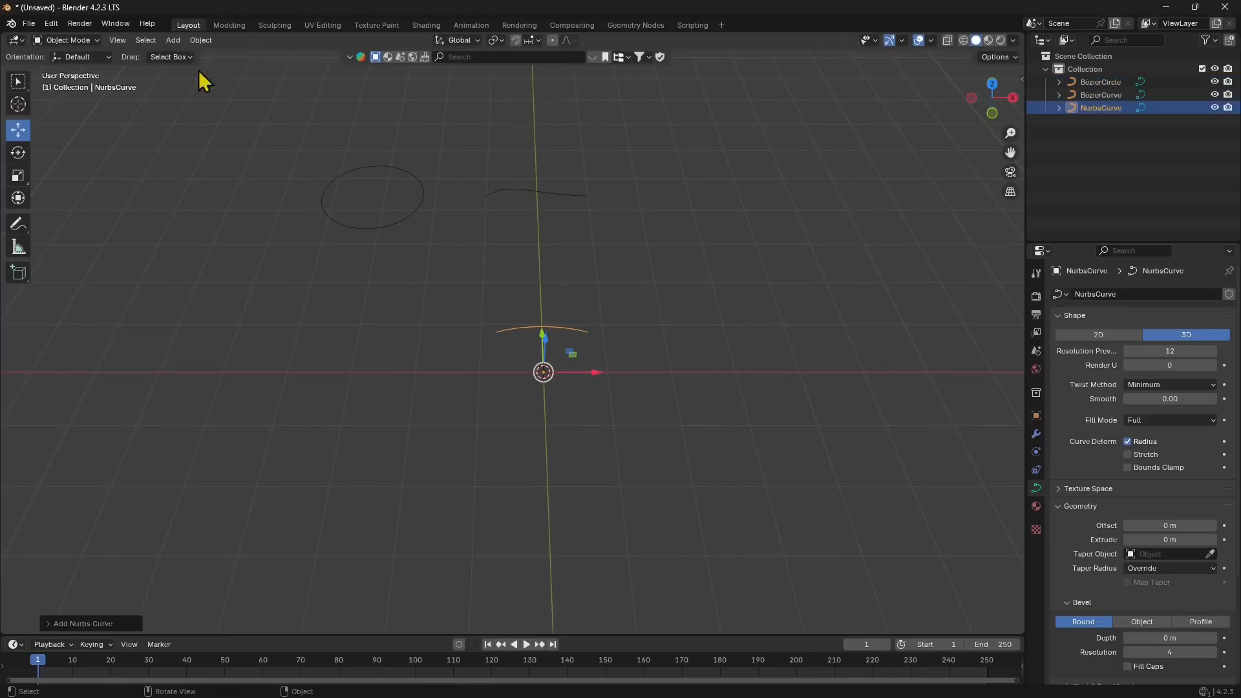
Add a NURBS circle and move it in the negative X direction, beside the NURBS curve.
left_click(173, 40)
mouse_move(189, 70)
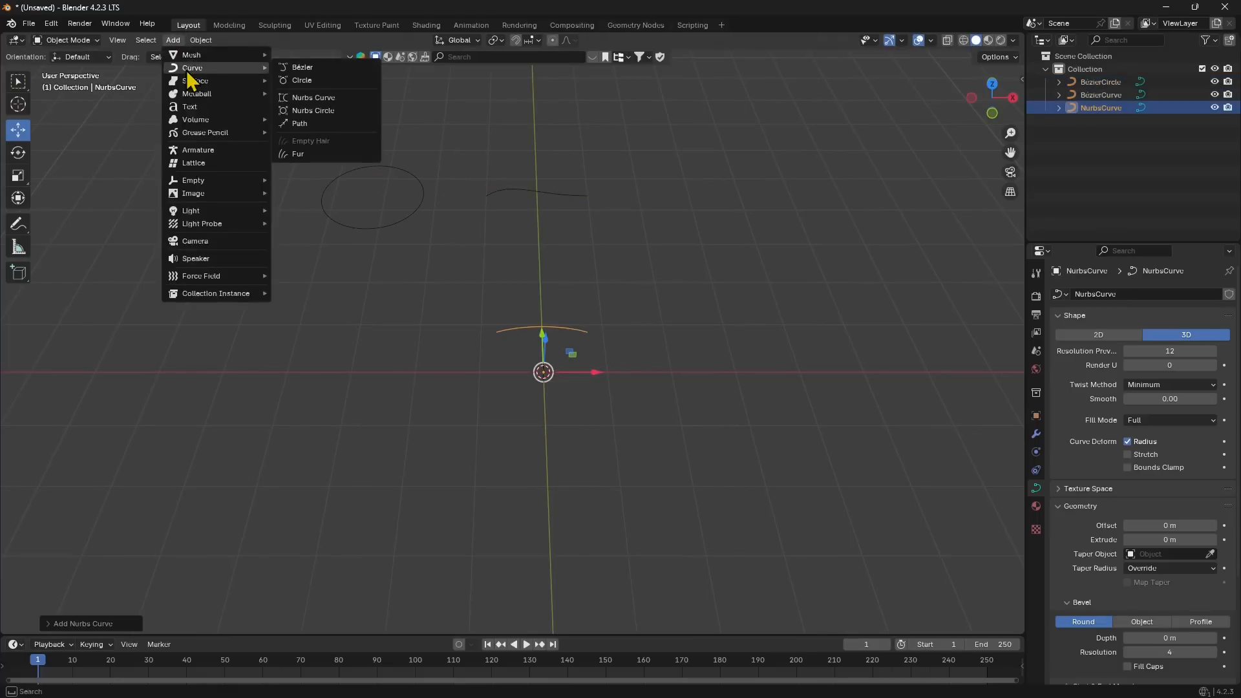
left_click(312, 110)
left_click_drag(580, 370, 362, 343)
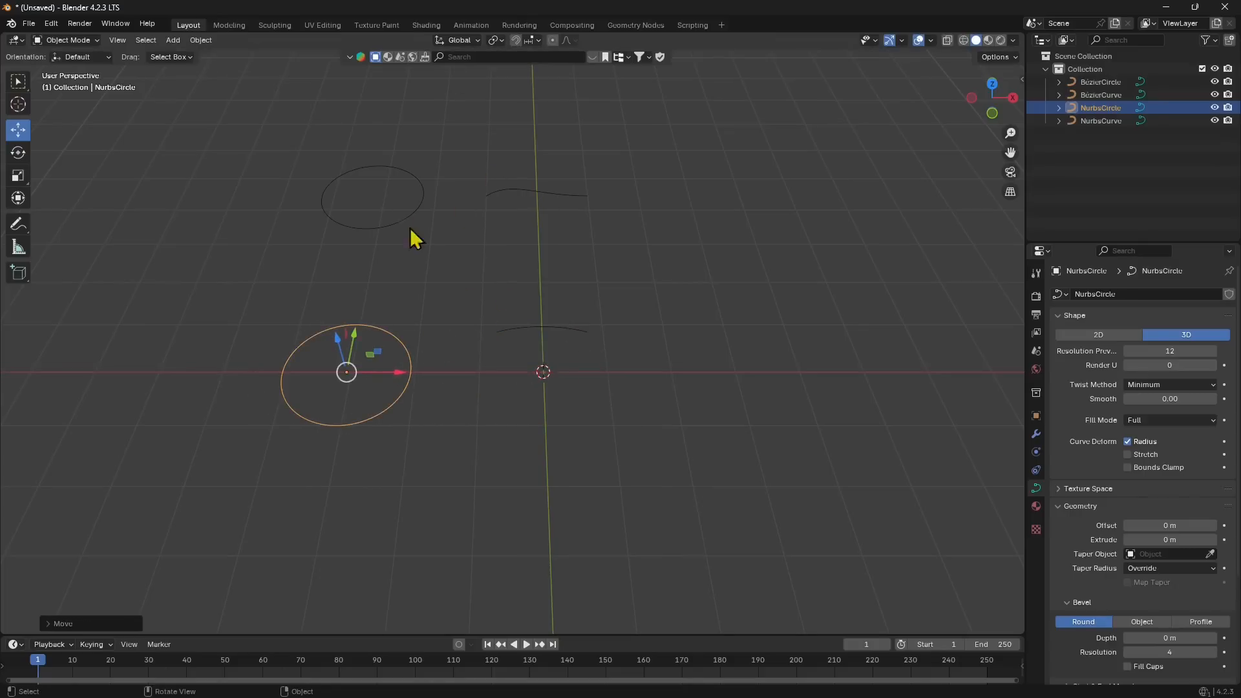
Add a NURBS path and move it in the negative Y direction, in front of the other curves.
left_click(172, 40)
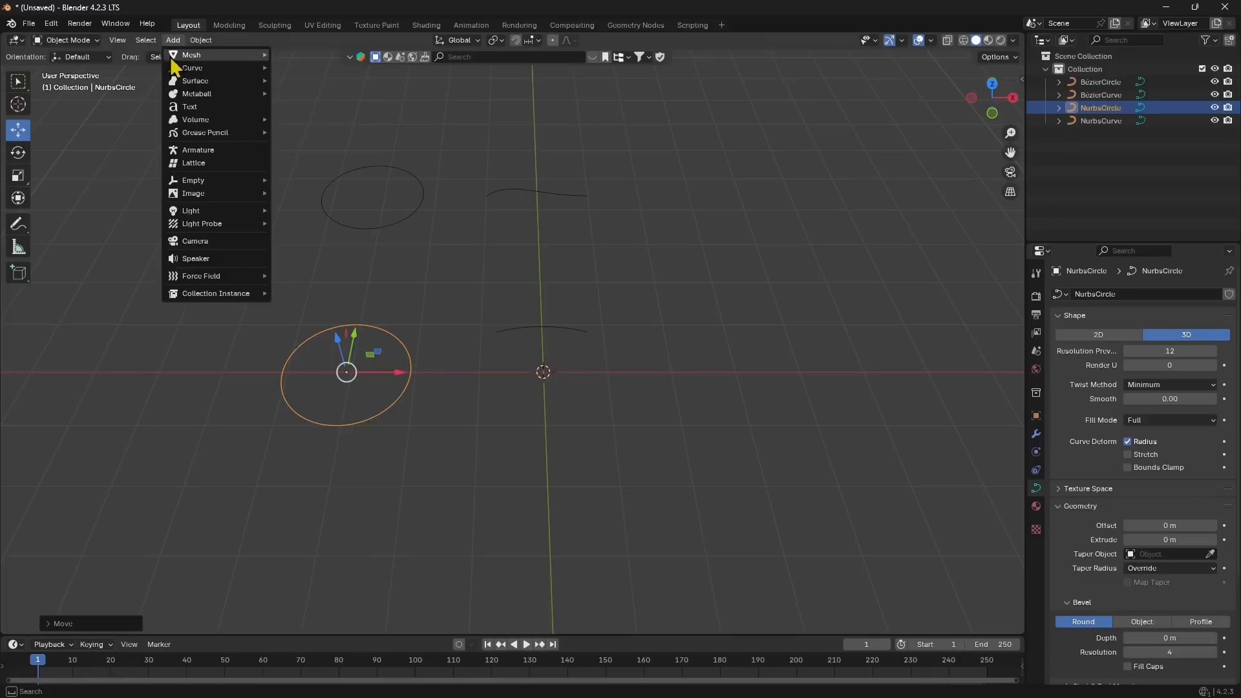
mouse_move(180, 61)
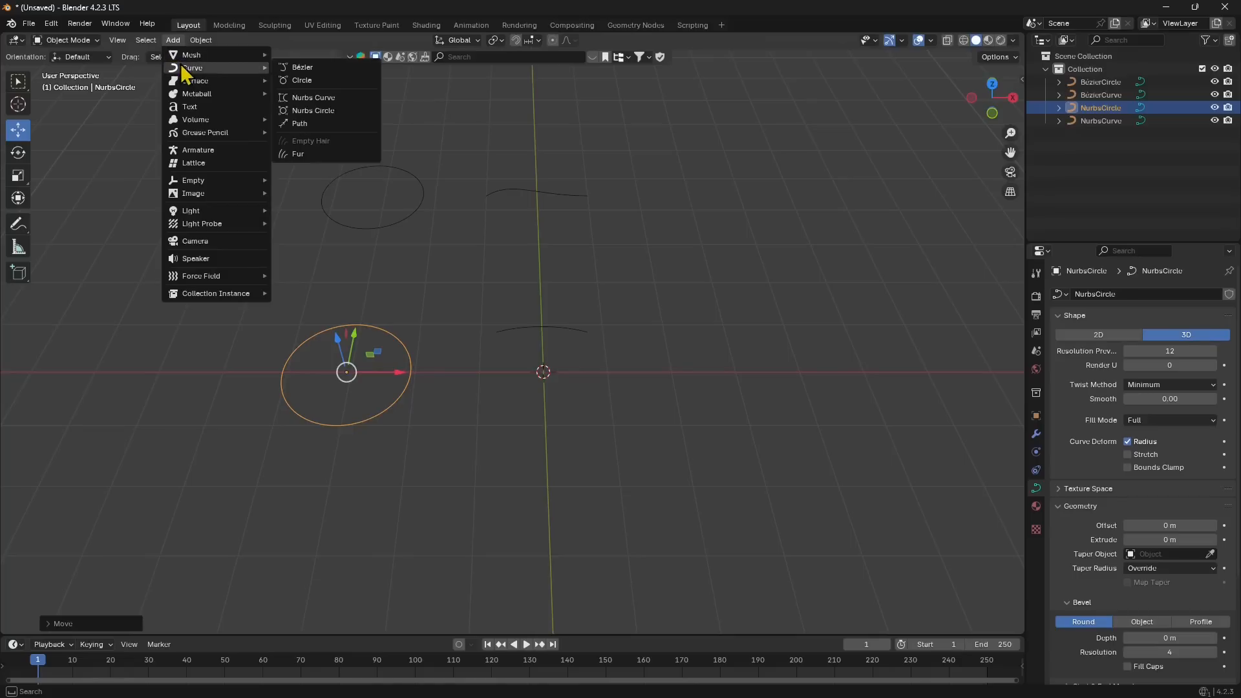
left_click(299, 126)
middle_click_drag(547, 331, 553, 380)
left_click_drag(540, 297, 370, 399)
middle_click_drag(363, 397, 448, 158)
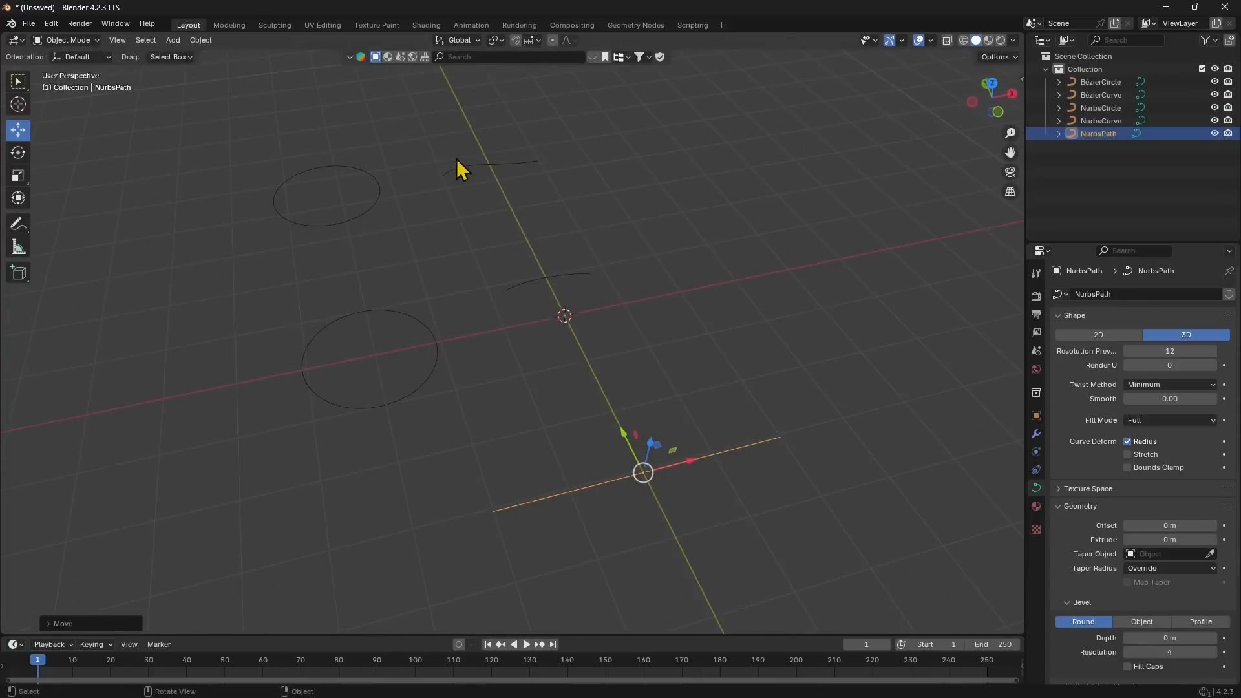
Select the Bézier and NURBS curves and circles in turn to compare their shapes from several angles.
left_click(456, 162)
middle_click_drag(495, 233, 544, 169)
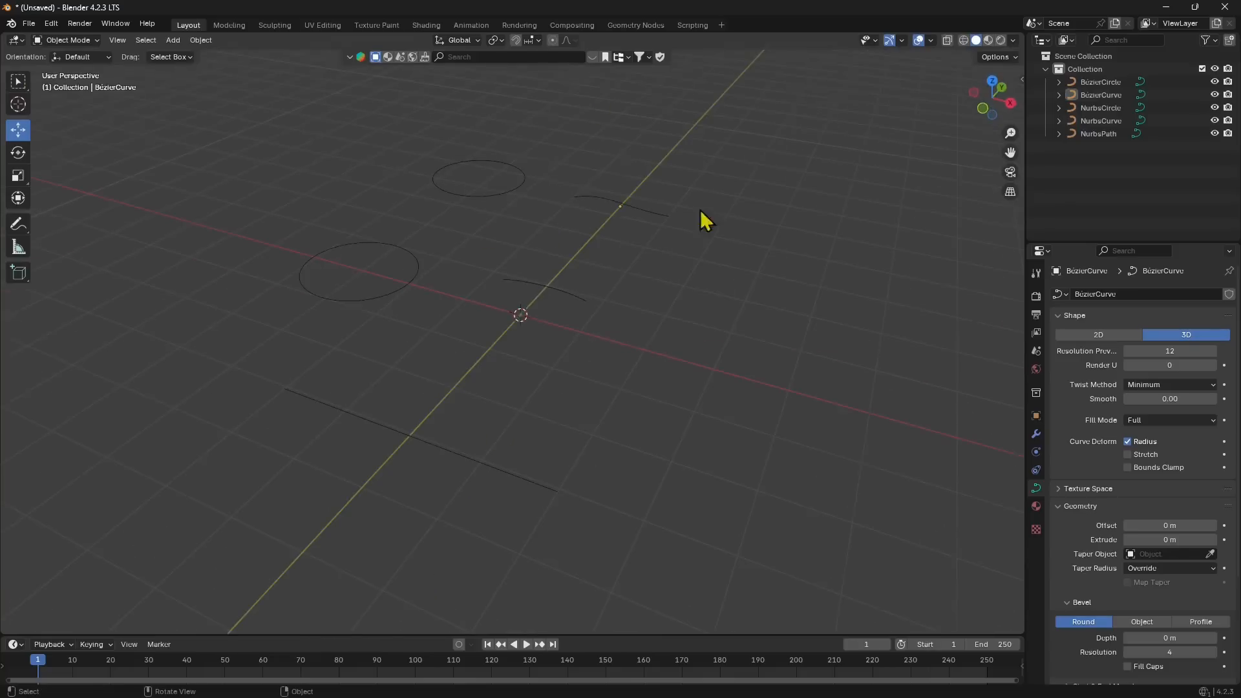
mouse_move(539, 395)
middle_mouse_down()
mouse_move(501, 371)
mouse_move(543, 388)
middle_mouse_up()
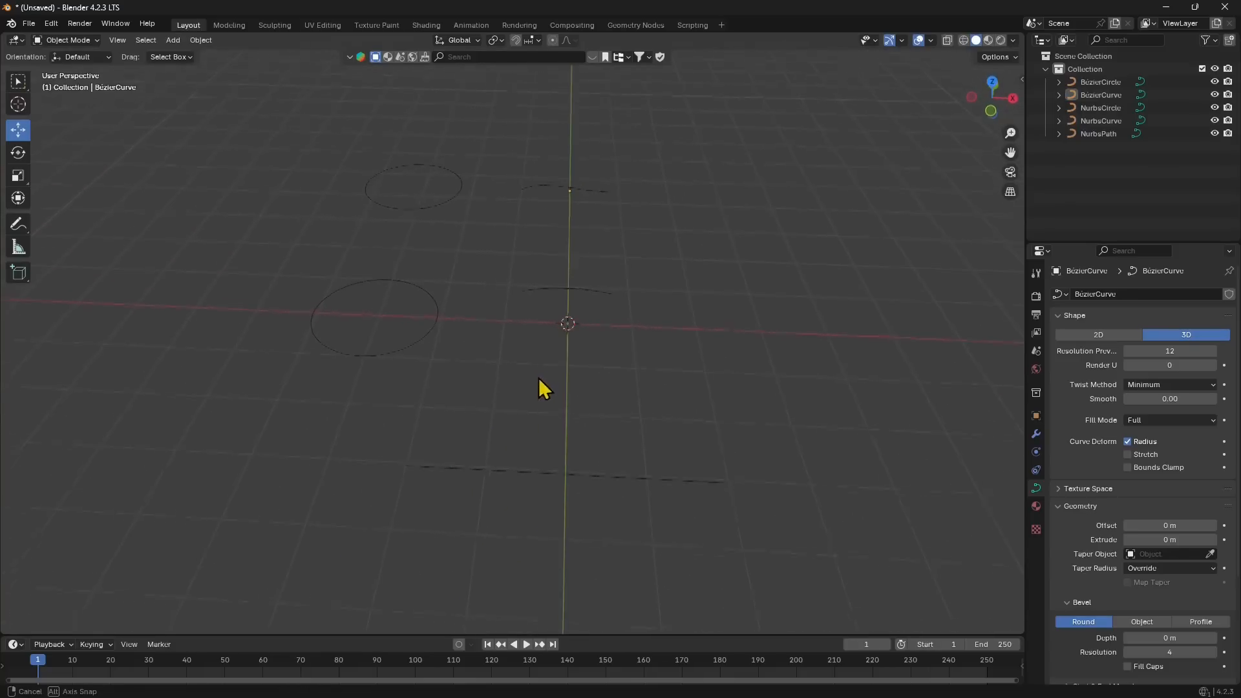
left_click(413, 204)
left_click(414, 291)
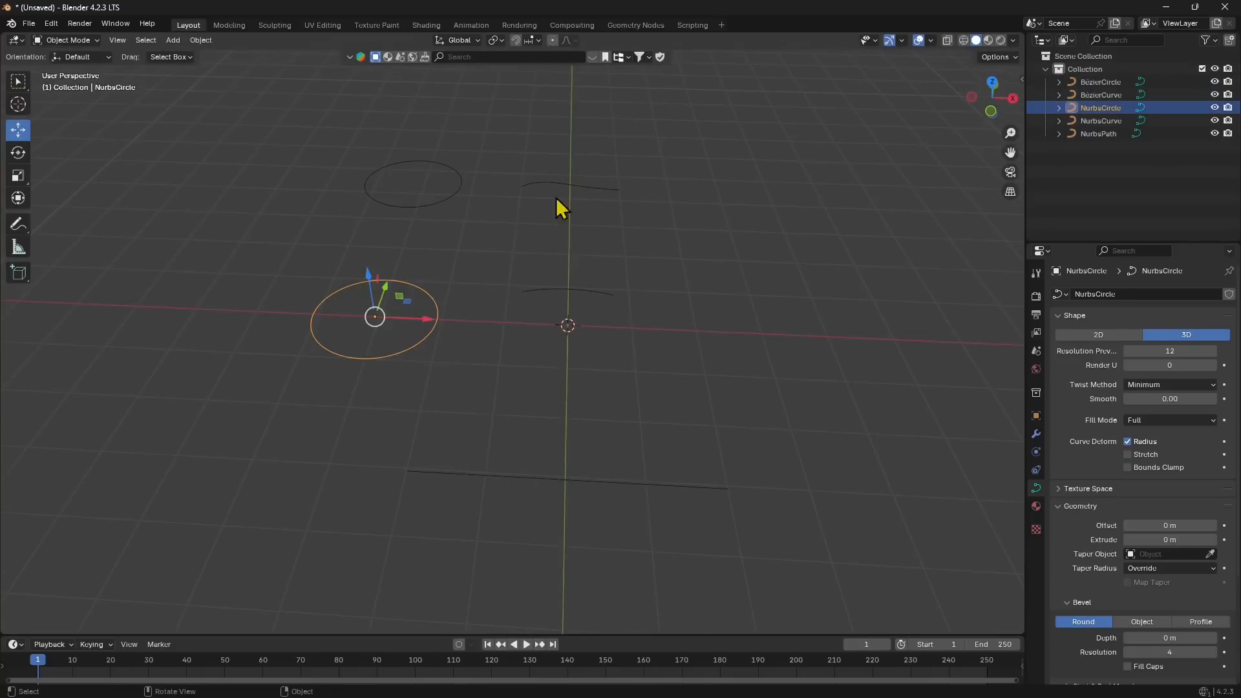
left_click(560, 207)
left_click(562, 308)
middle_click_drag(531, 205, 469, 288)
left_click(434, 249)
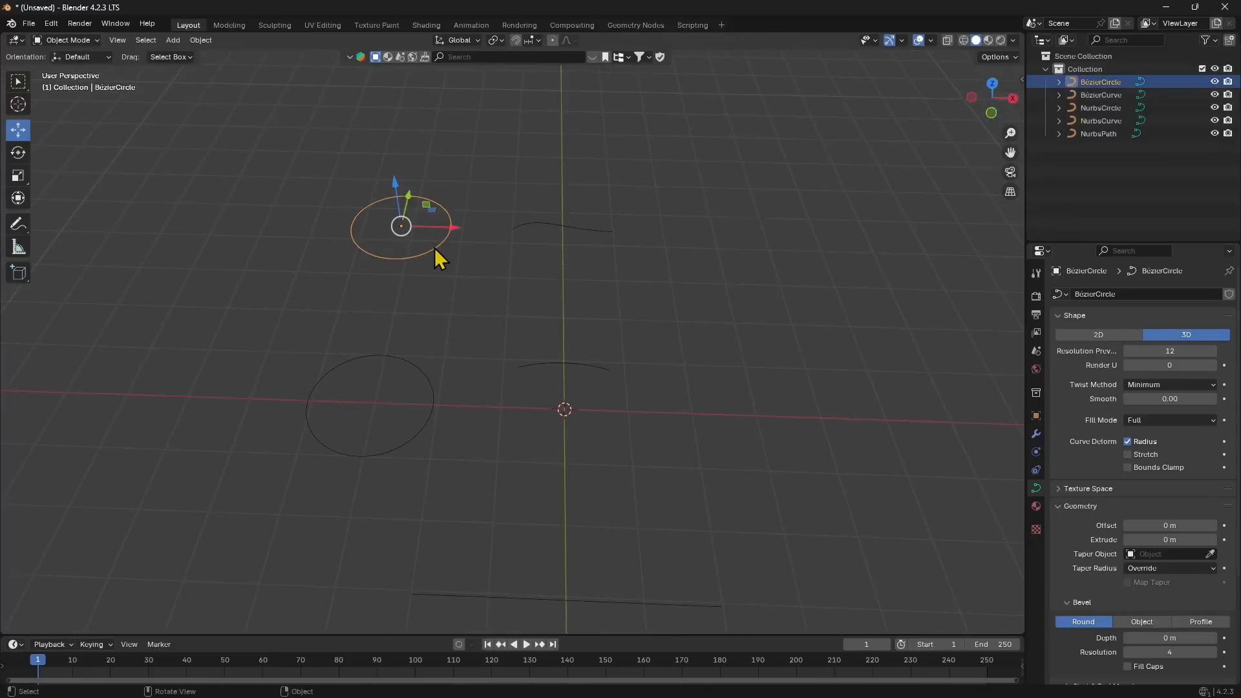
left_click(520, 224)
left_click(491, 411)
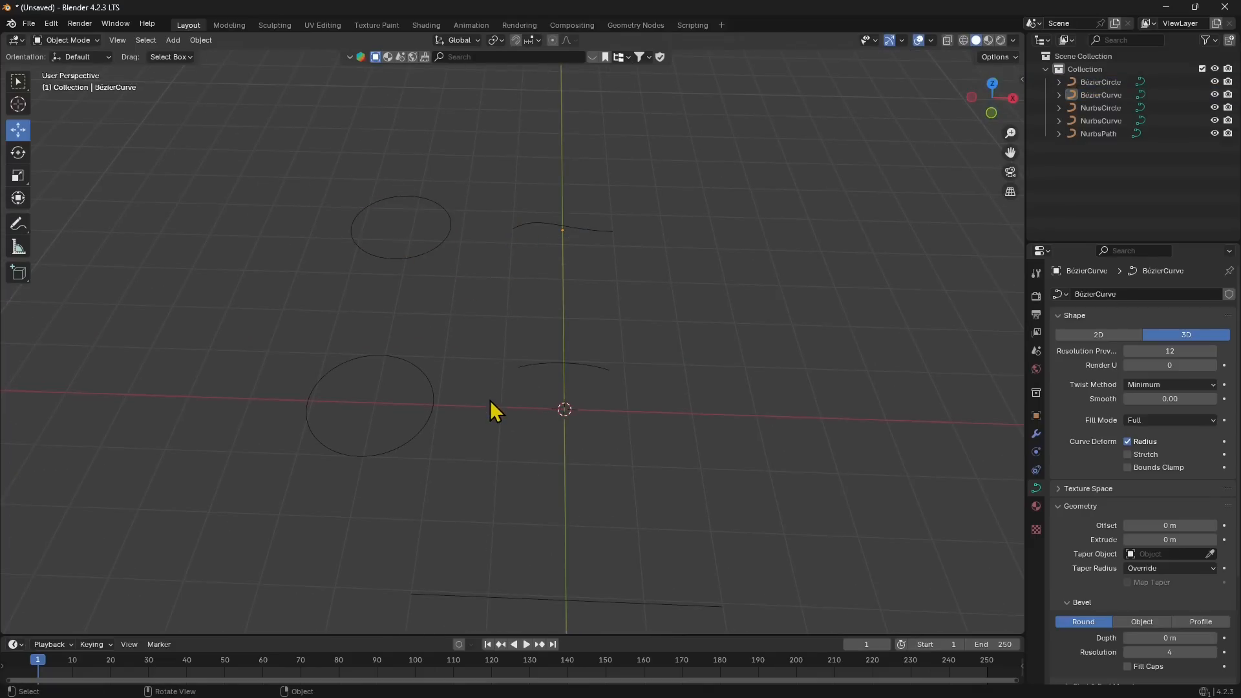
mouse_move(489, 402)
middle_mouse_down()
mouse_move(495, 424)
mouse_move(482, 419)
middle_mouse_up()
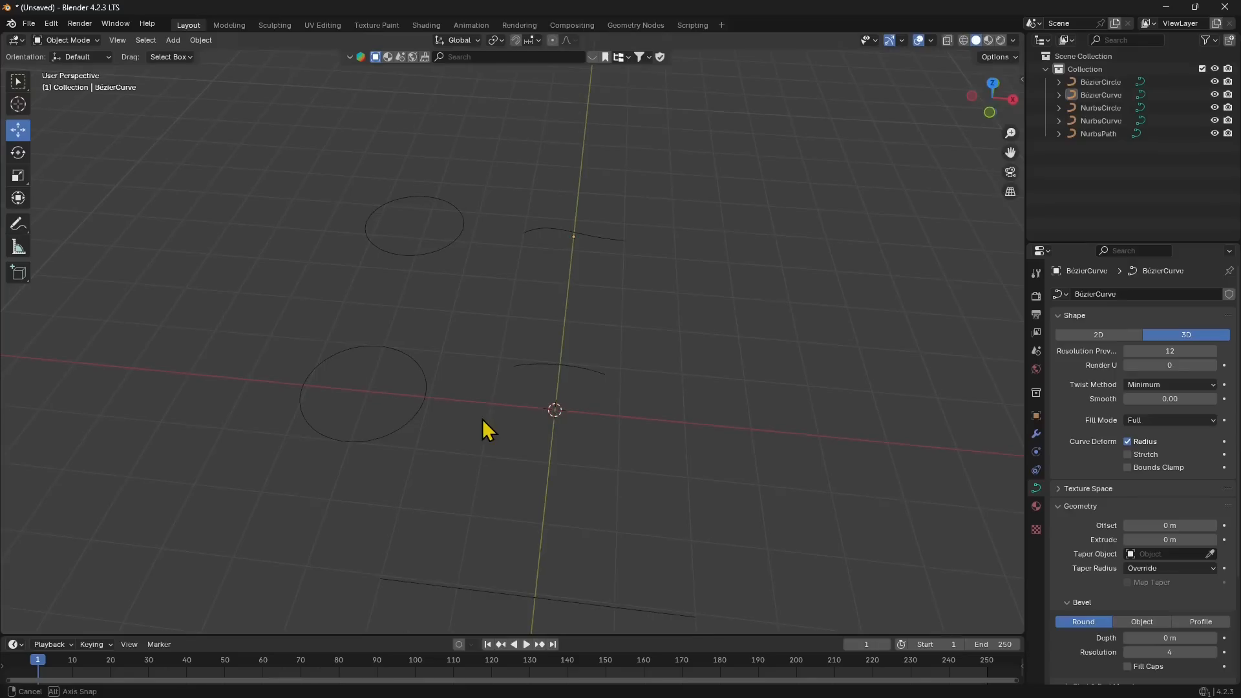
left_click(557, 232)
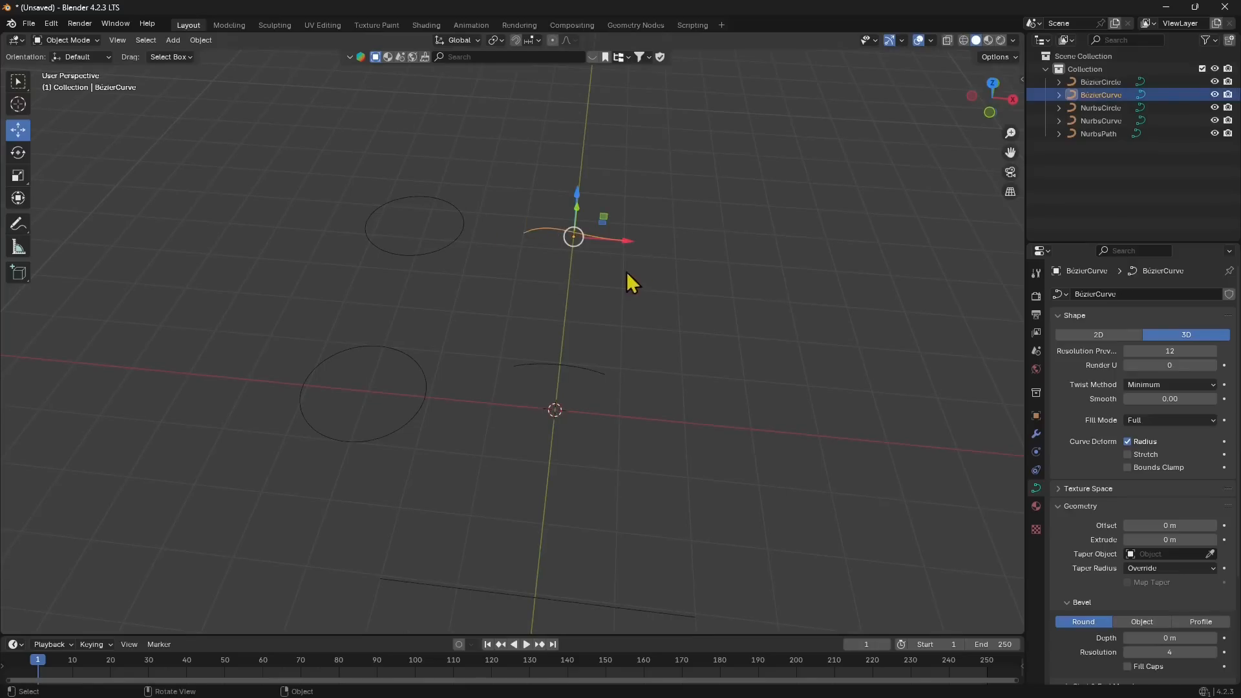
middle_click_drag(580, 235, 599, 374)
left_click(560, 370)
middle_click_drag(557, 456, 583, 451)
middle_click_drag(557, 387, 531, 405)
Enter Edit Mode on the Bézier curve and activate the Move tool.
left_click(567, 239)
middle_click_drag(567, 238, 517, 342)
left_click(73, 40)
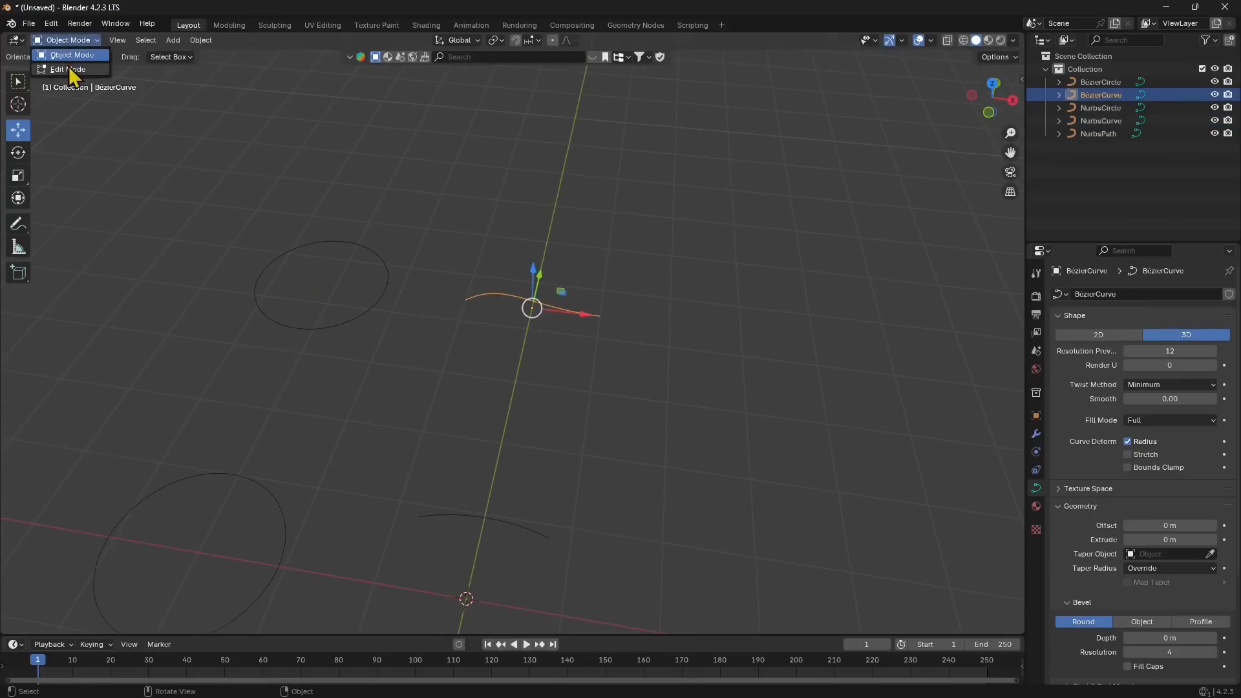
left_click(74, 71)
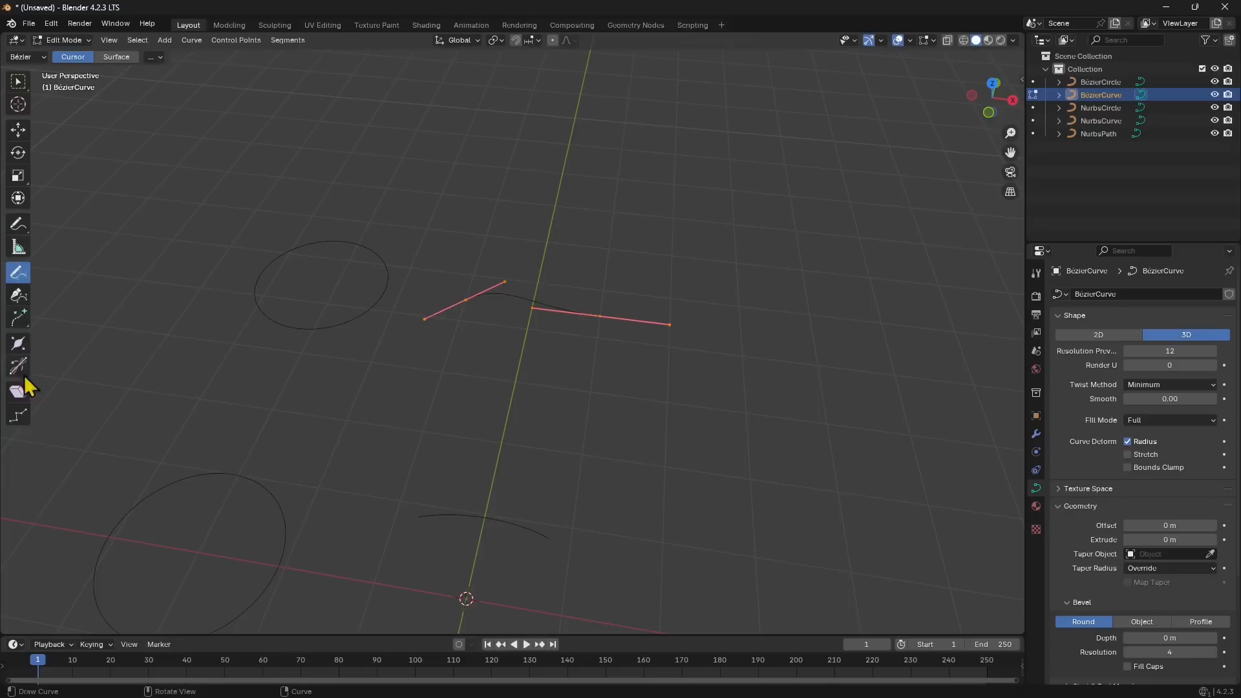
left_click(18, 132)
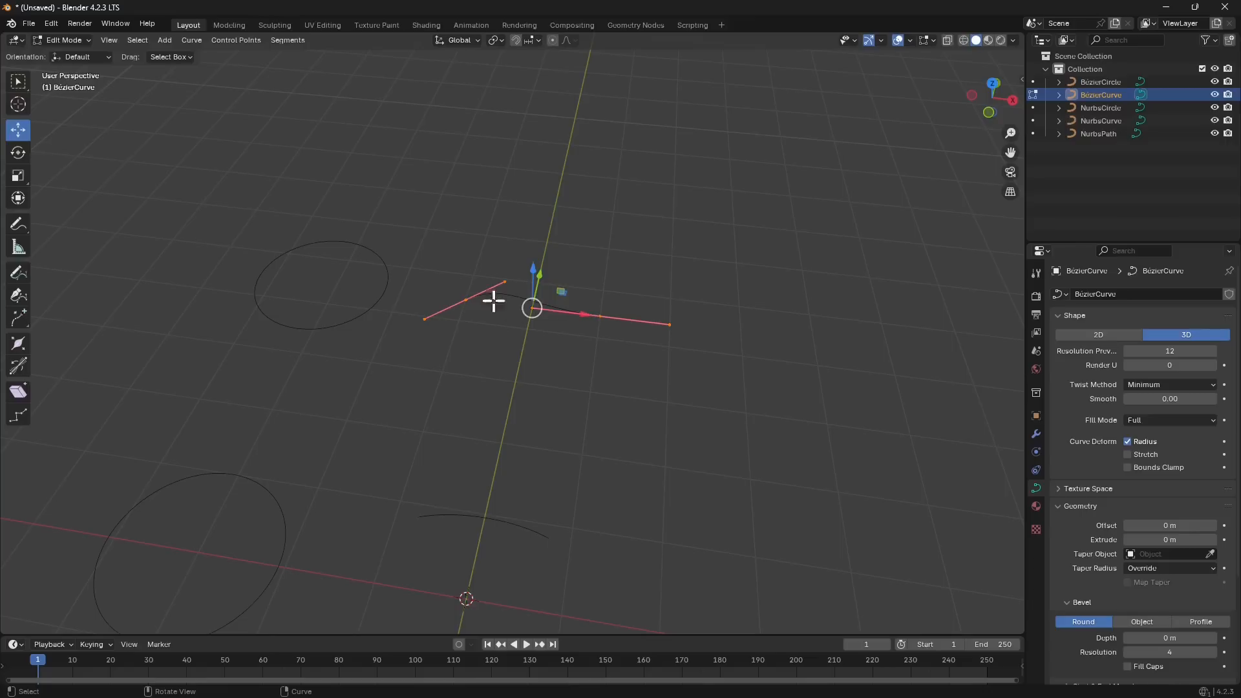
Move the Bézier curve's first control point slightly along Y and its end control point slightly along X.
left_click(457, 299)
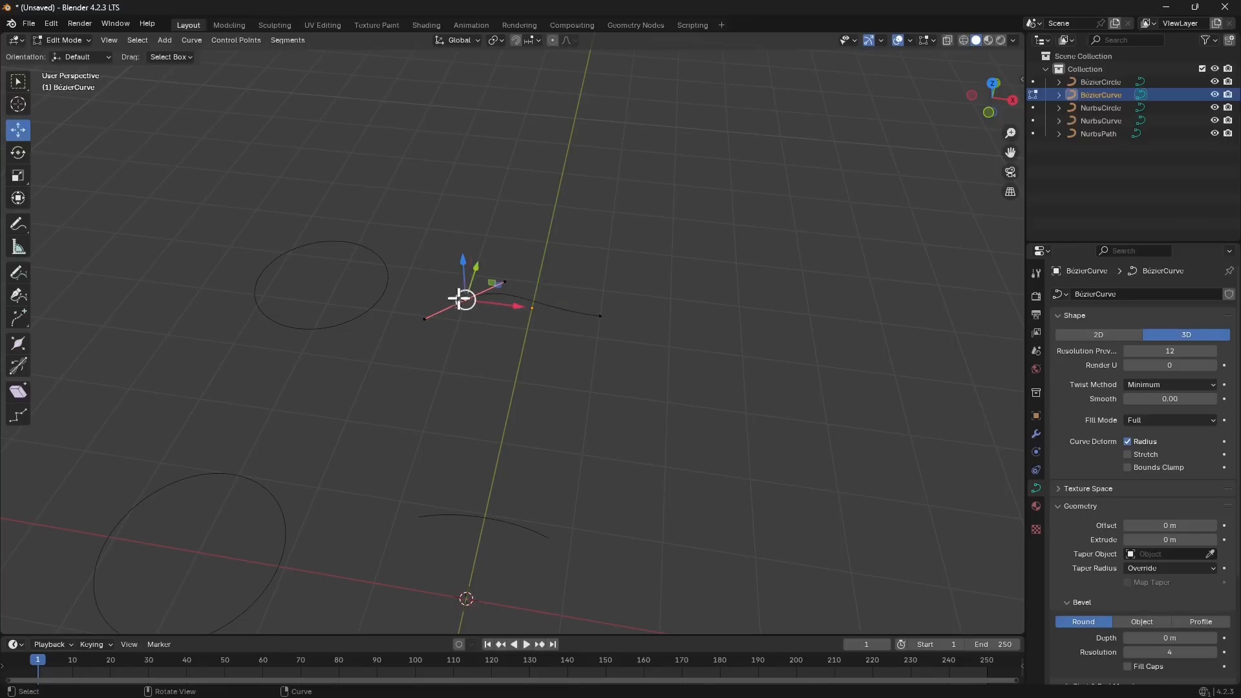
left_click_drag(480, 276, 492, 253)
left_click(601, 316)
mouse_move(632, 330)
left_mouse_down()
mouse_move(684, 327)
mouse_move(646, 327)
left_mouse_up()
Reshape the start of the Bézier curve by moving a handle of its first control point.
left_click(468, 289)
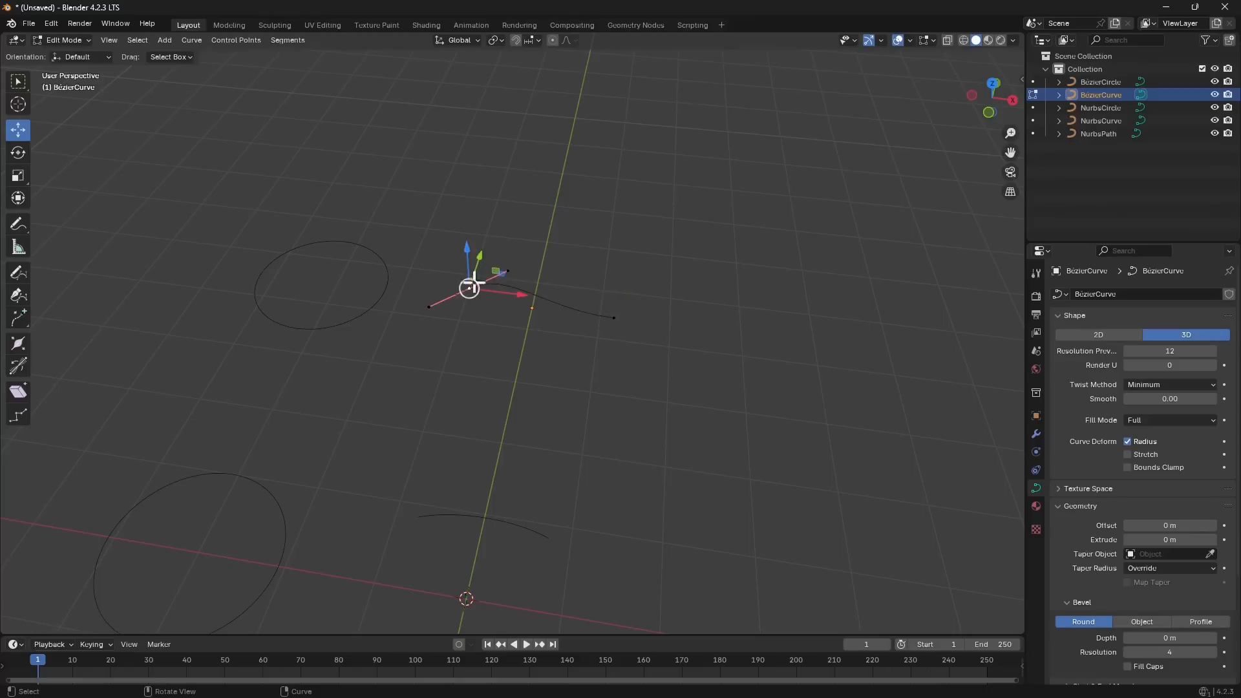
left_click(429, 306)
left_click_drag(480, 315, 543, 256)
left_click(511, 274)
middle_click_drag(540, 307, 474, 338, "shift")
Extrude the Bézier curve's end control point in roughly the positive X direction to add a new segment.
left_click(570, 337)
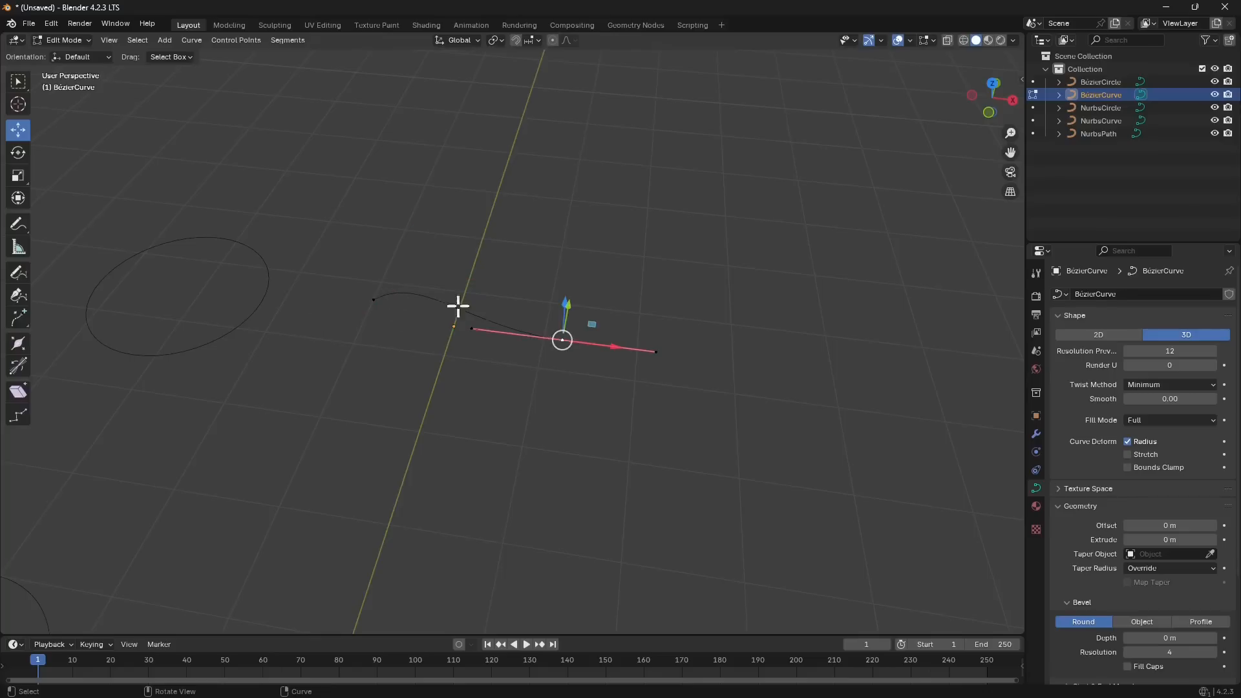
middle_click_drag(620, 421, 411, 366, "shift")
middle_click_drag(624, 421, 575, 410, "shift")
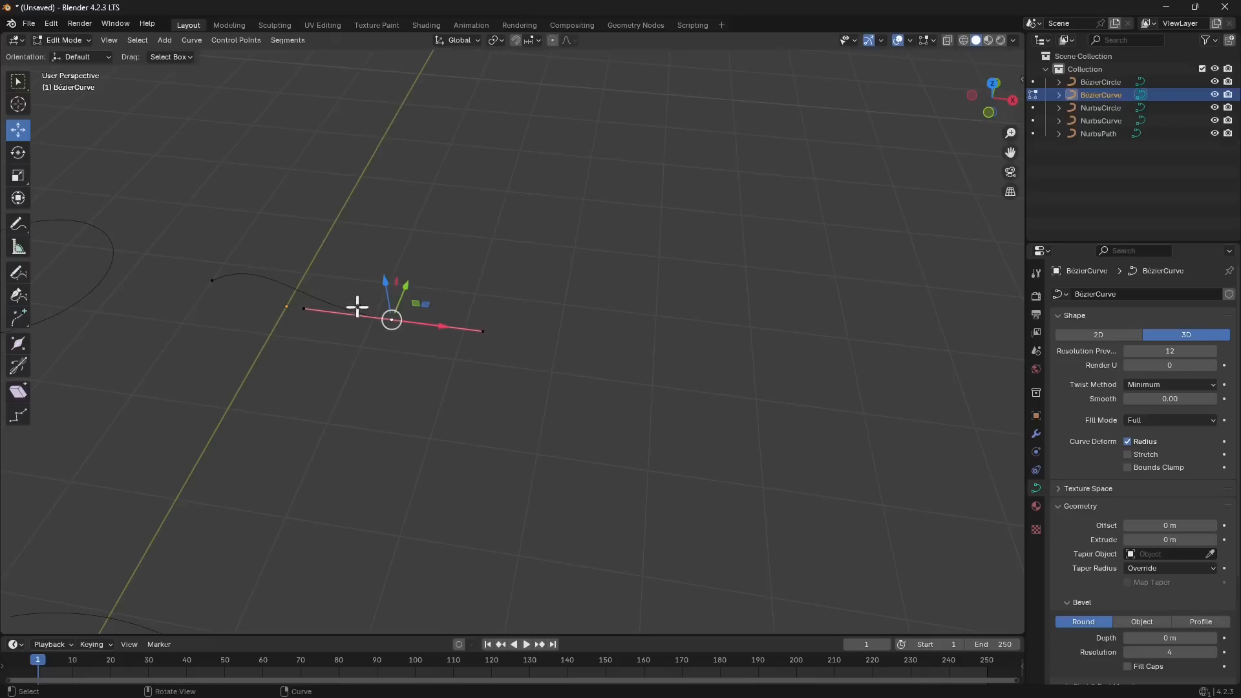
key("g")
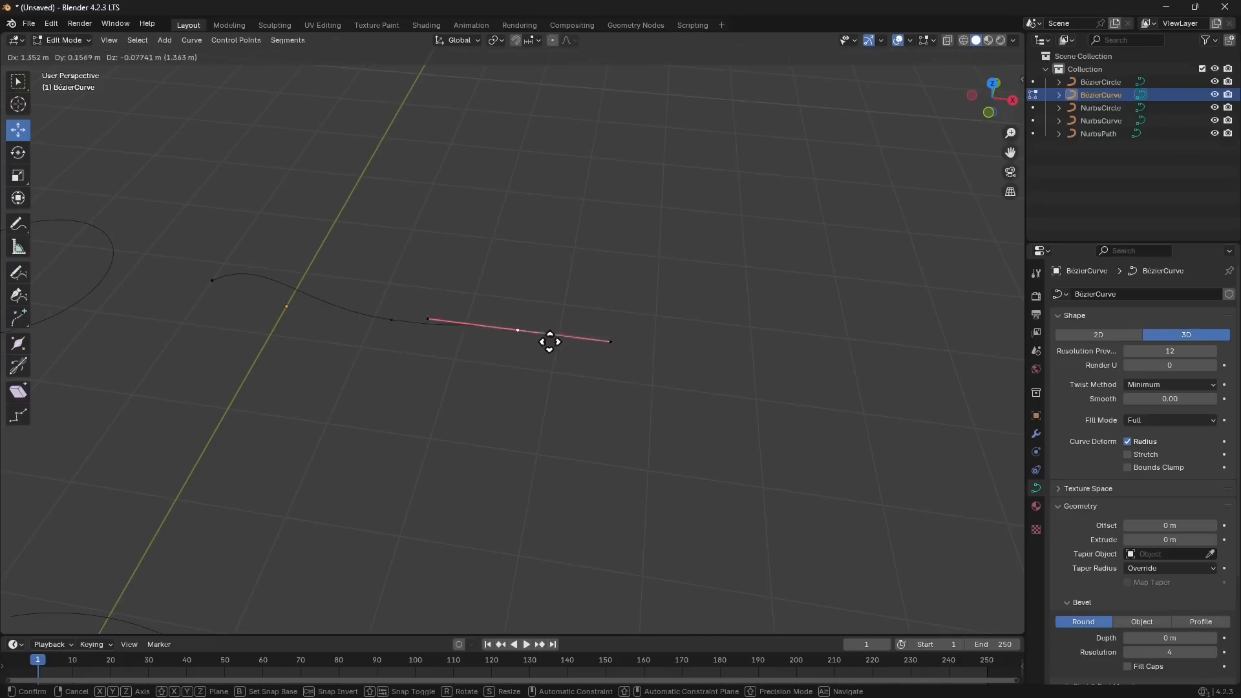
left_click(647, 338)
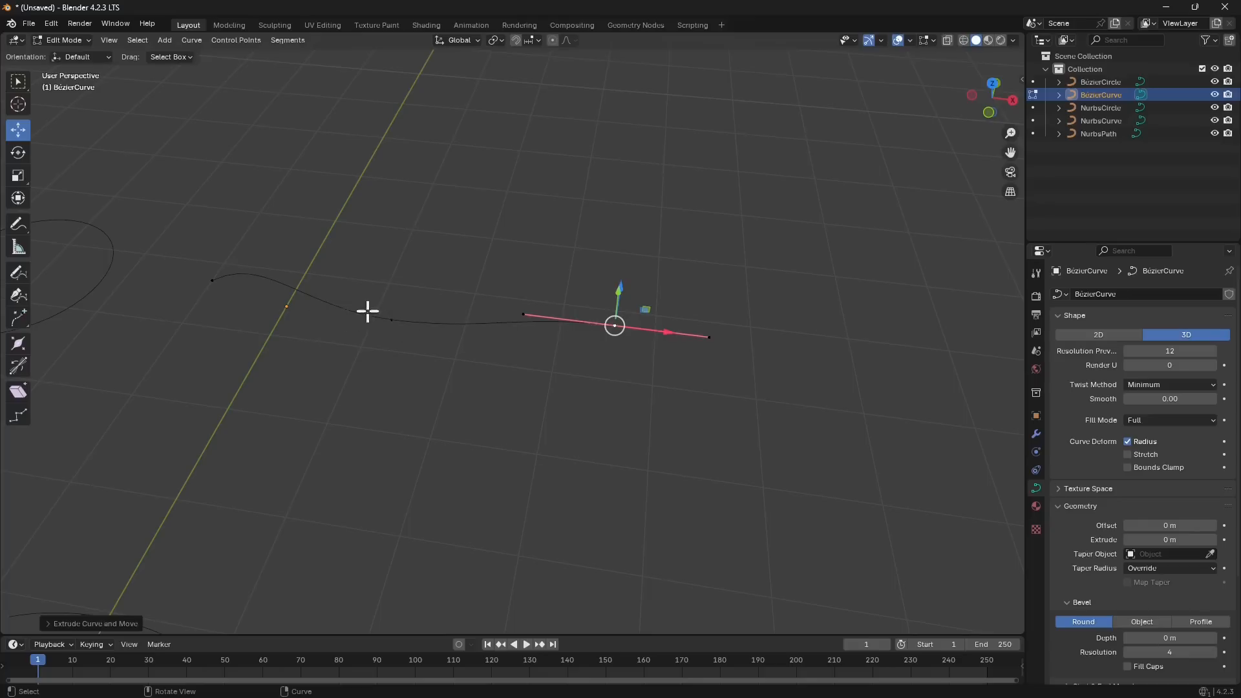
Move the inner handle of the new end control point in the positive Y direction to bend the segment.
left_click(521, 315)
mouse_move(533, 281)
left_mouse_down()
mouse_move(568, 216)
mouse_move(504, 388)
mouse_move(545, 244)
mouse_move(536, 261)
left_mouse_up()
middle_click_drag(471, 426, 445, 385)
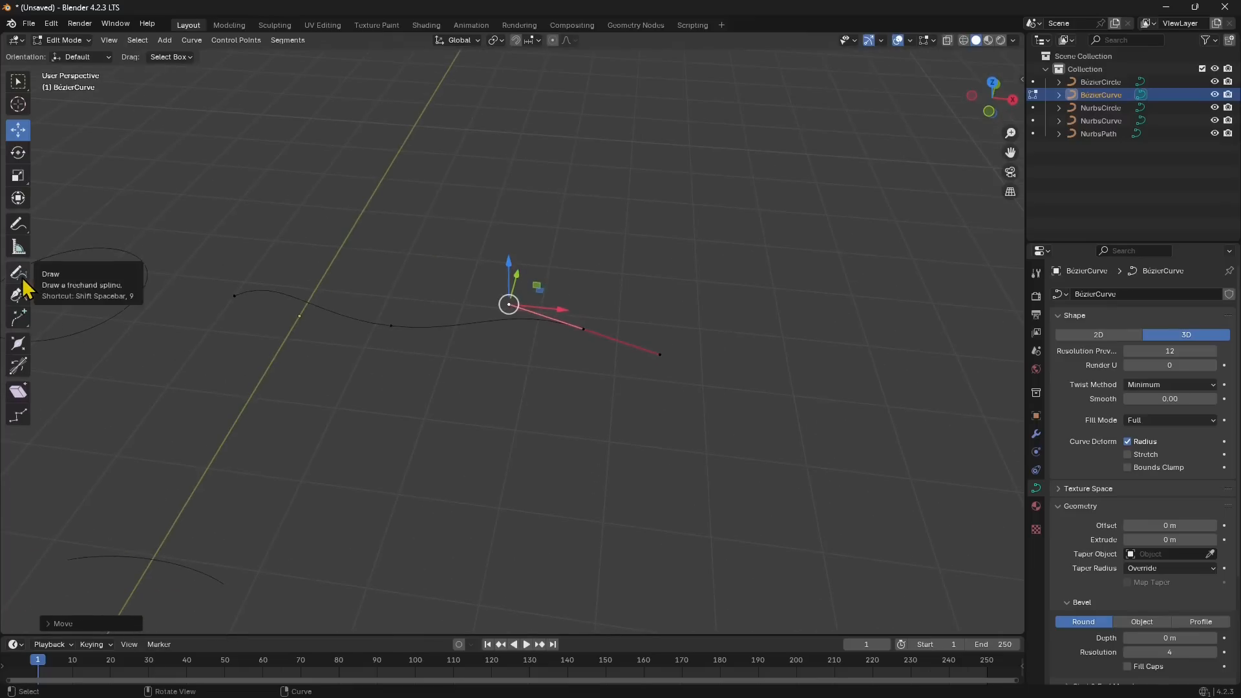
Use the Extrude tool to add two more segments to the end of the Bézier curve.
left_click(18, 318)
left_click(87, 326)
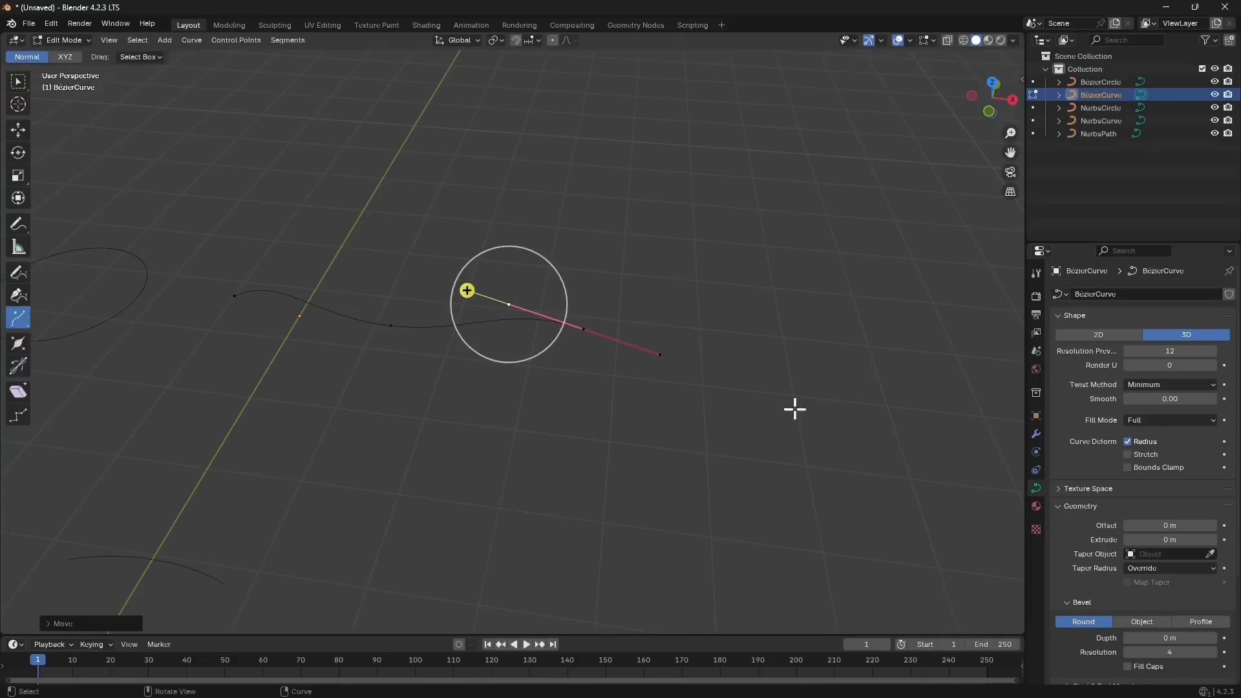
left_click_drag(467, 290, 614, 355)
middle_click_drag(615, 354, 659, 429)
left_click_drag(698, 366, 757, 471)
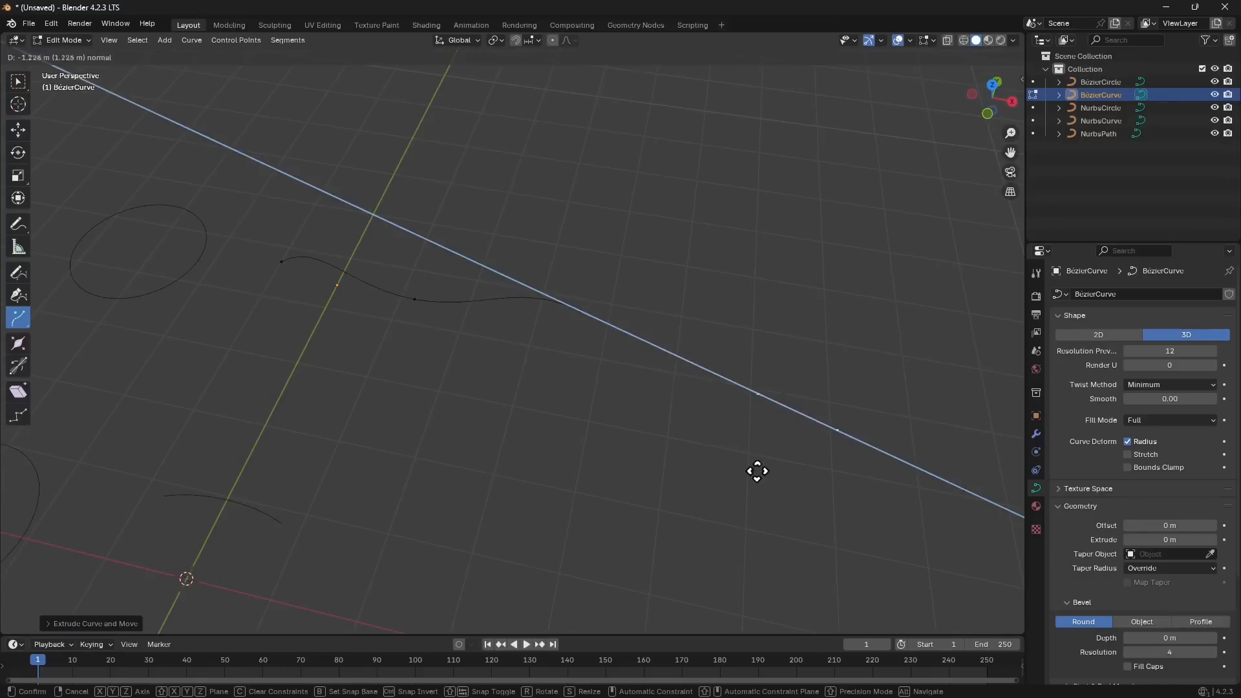
left_click_drag(814, 506, 685, 467)
key("KP_Decimal")
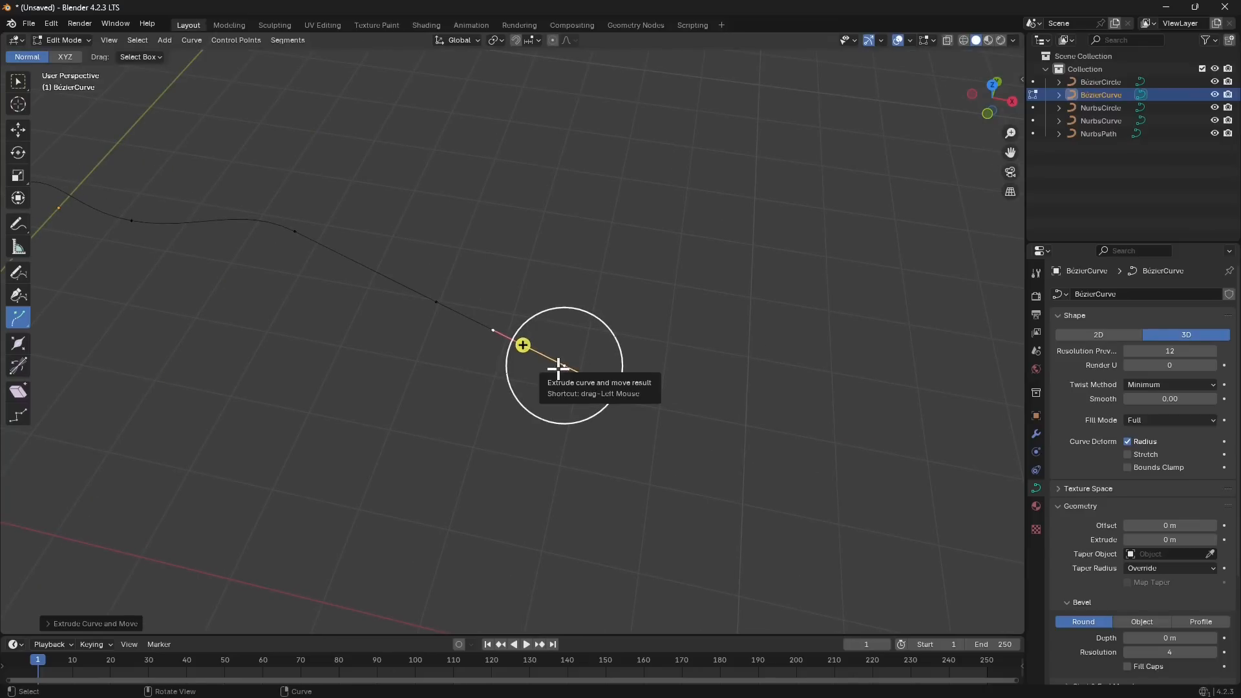
Extrude further segments from the curve's end, constraining one extrusion to the X axis and the next to the Y axis.
left_click_drag(558, 367, 637, 402)
left_click_drag(520, 344, 374, 367)
key("x")
left_click_drag(375, 316, 497, 432)
key("y")
middle_click_drag(498, 432, 509, 404)
middle_click_drag(478, 341, 194, 407)
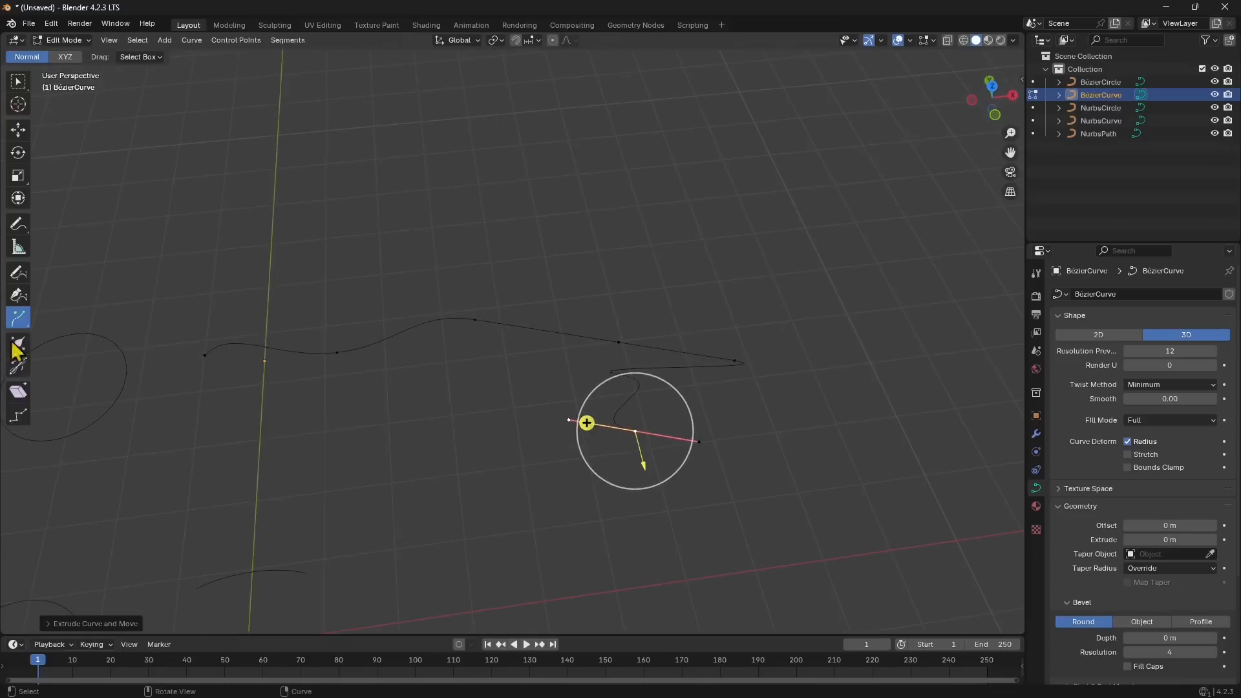
Switch to the Extrude to Cursor tool and add three more points running back from the Bézier curve's end towards its start.
left_click_drag(21, 329, 115, 355)
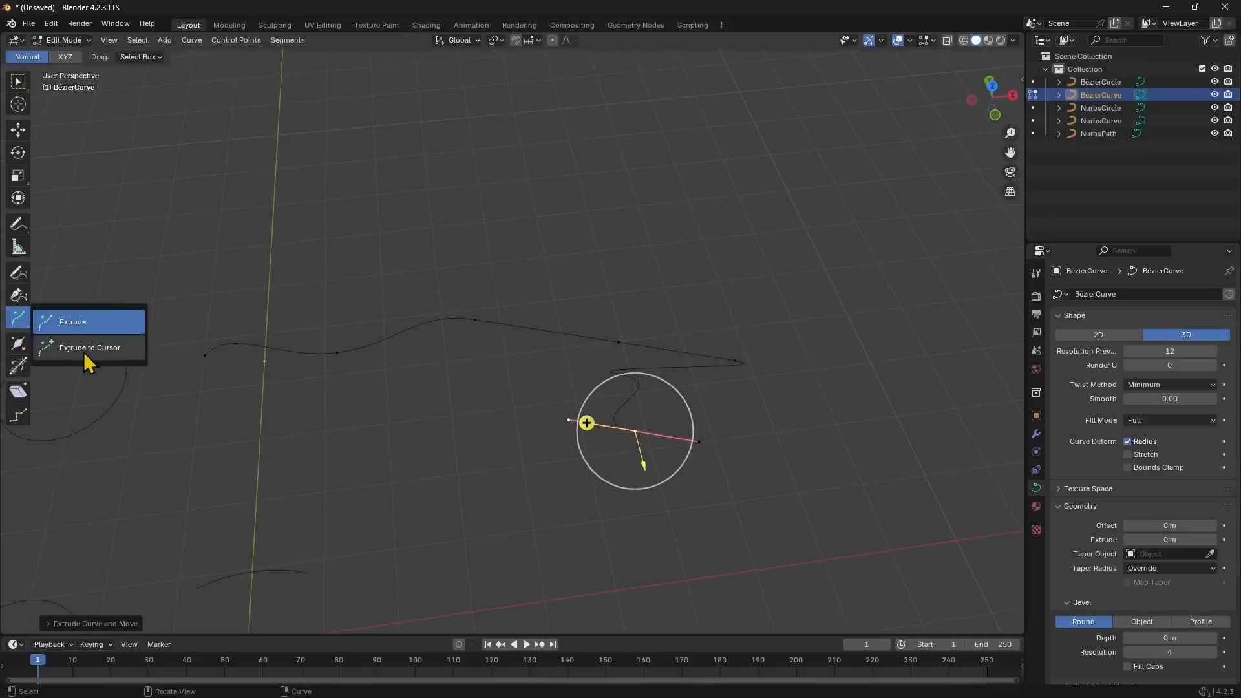
left_click(103, 349)
middle_click_drag(405, 383, 529, 411)
left_click(527, 390)
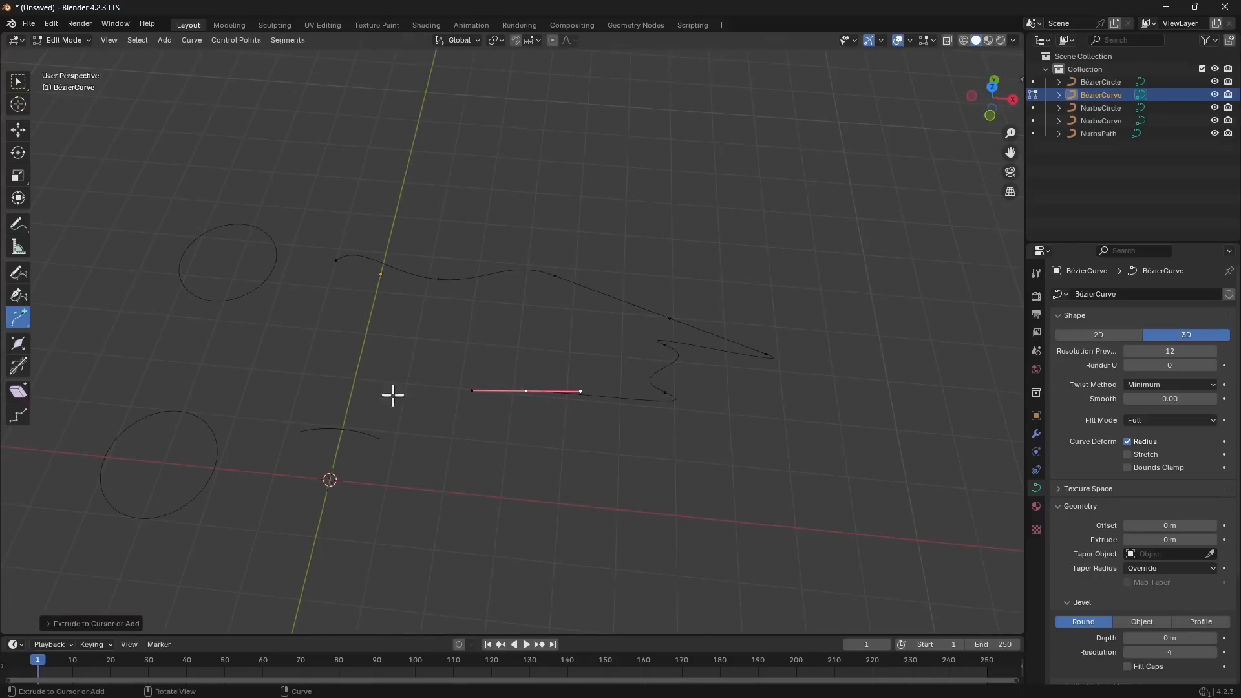
left_click(510, 331)
left_click(395, 340)
middle_click_drag(517, 451, 568, 366)
middle_click_drag(485, 357, 406, 229)
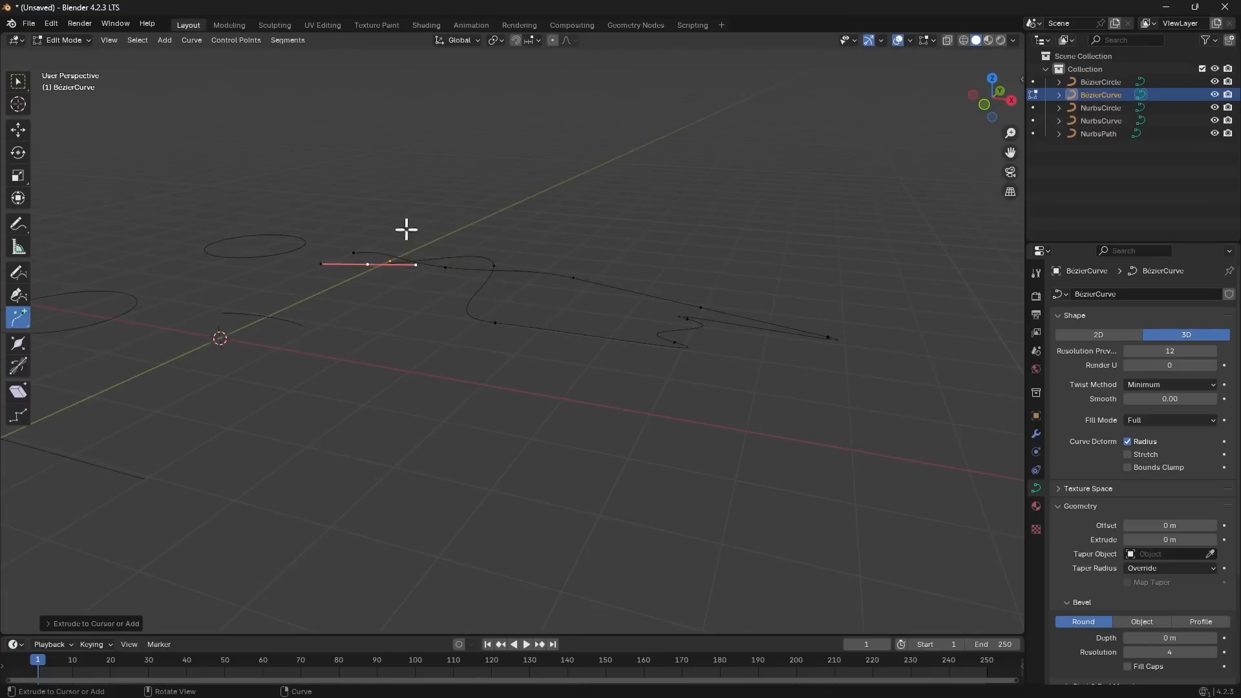
mouse_move(489, 341)
middle_mouse_down()
mouse_move(502, 376)
mouse_move(609, 396)
mouse_move(551, 390)
mouse_move(506, 365)
mouse_move(515, 319)
mouse_move(516, 362)
mouse_move(409, 374)
mouse_move(560, 409)
mouse_move(523, 405)
mouse_move(479, 331)
middle_mouse_up()
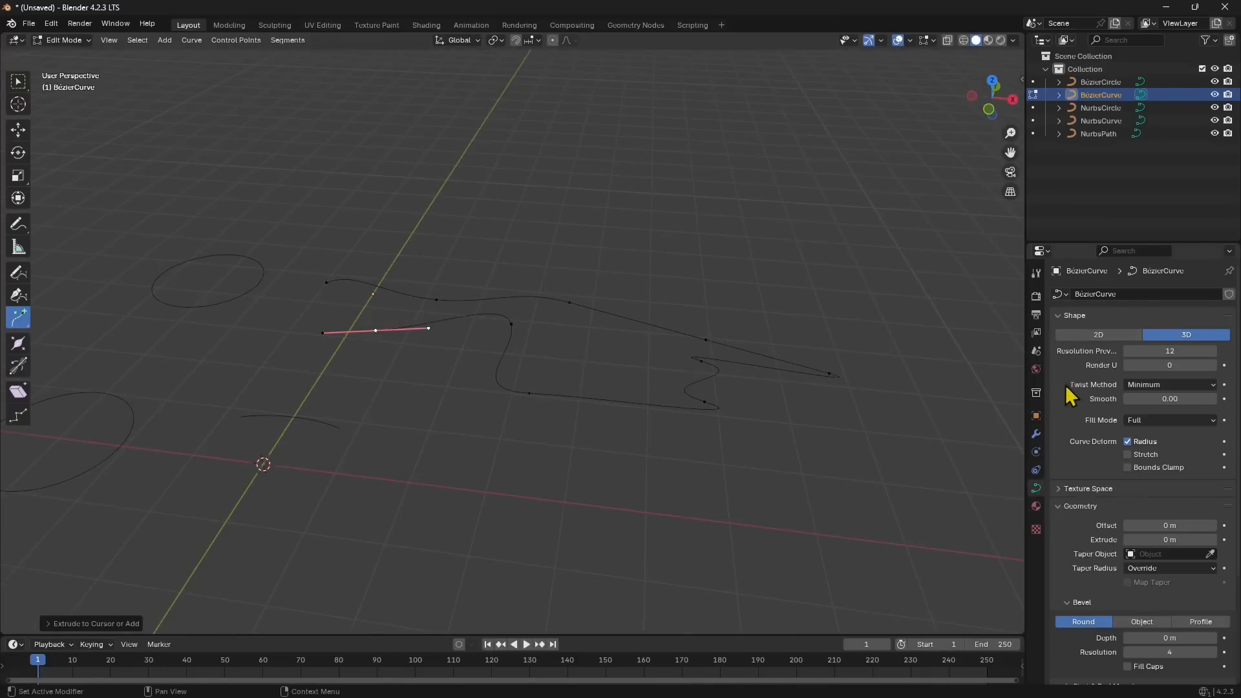
Set the Bézier curve's shape to 2D, switching back to 3D once in between to compare.
left_click(1093, 334)
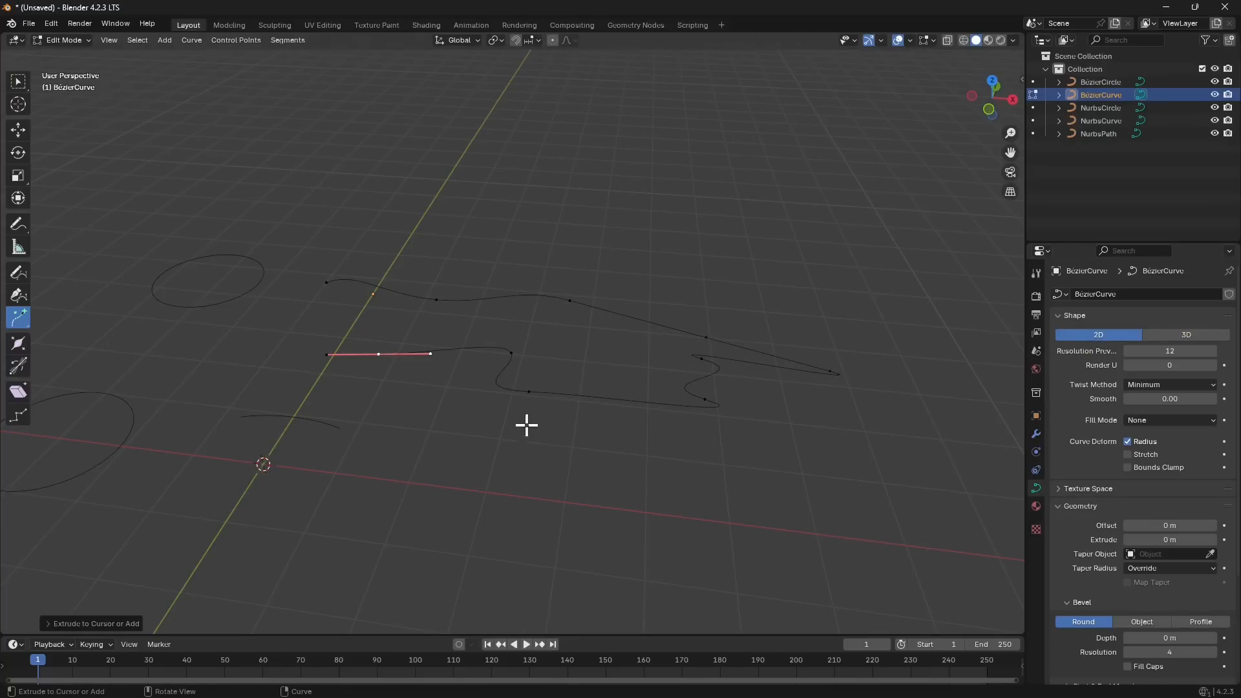
middle_click_drag(299, 405, 420, 375)
middle_click_drag(549, 312, 358, 289)
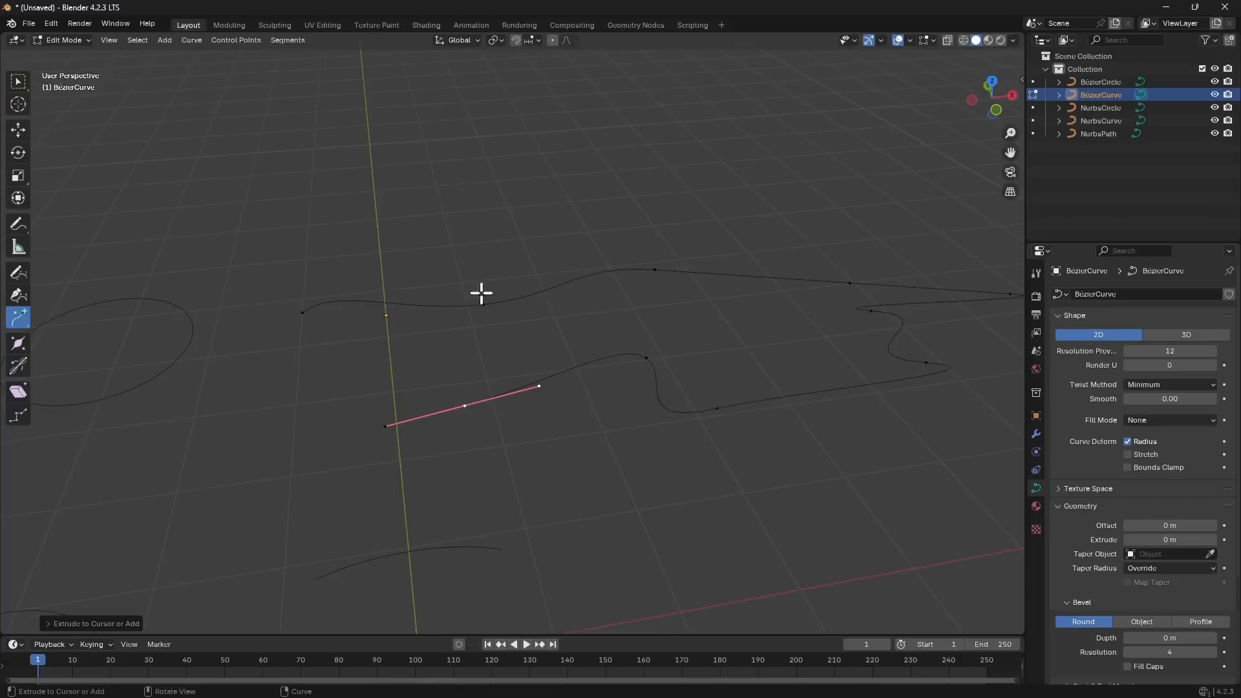
left_click(1184, 335)
left_click(1098, 335)
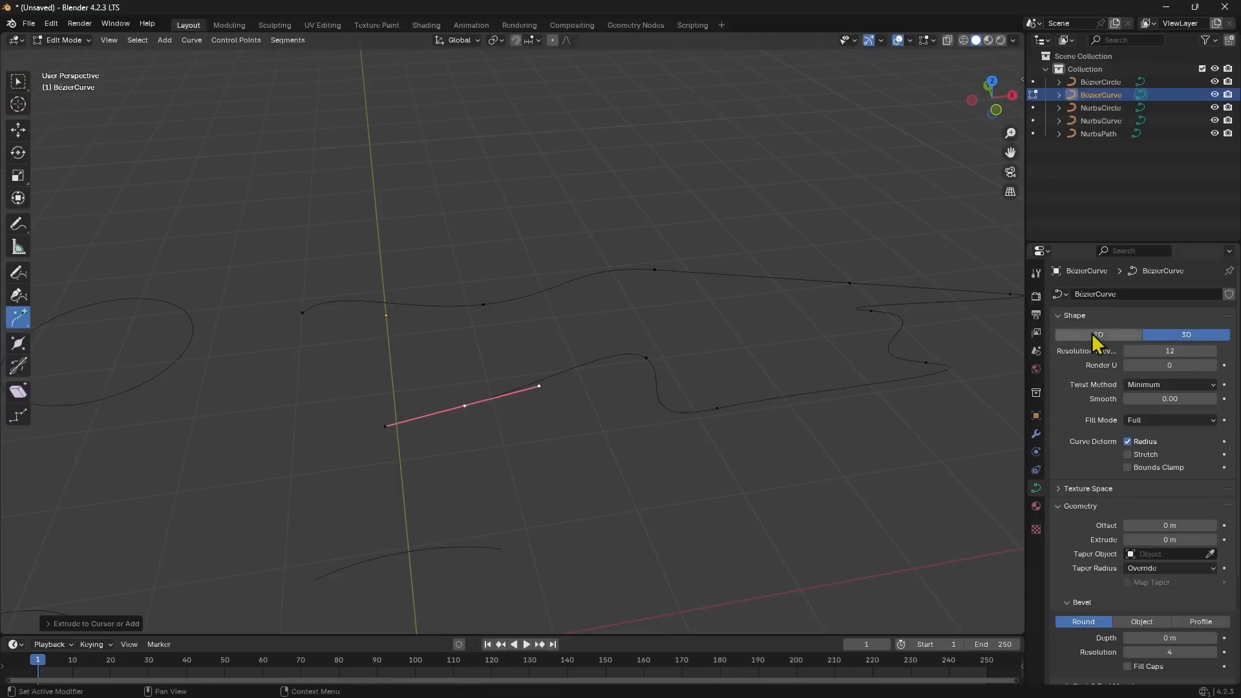
middle_click_drag(572, 455, 463, 432)
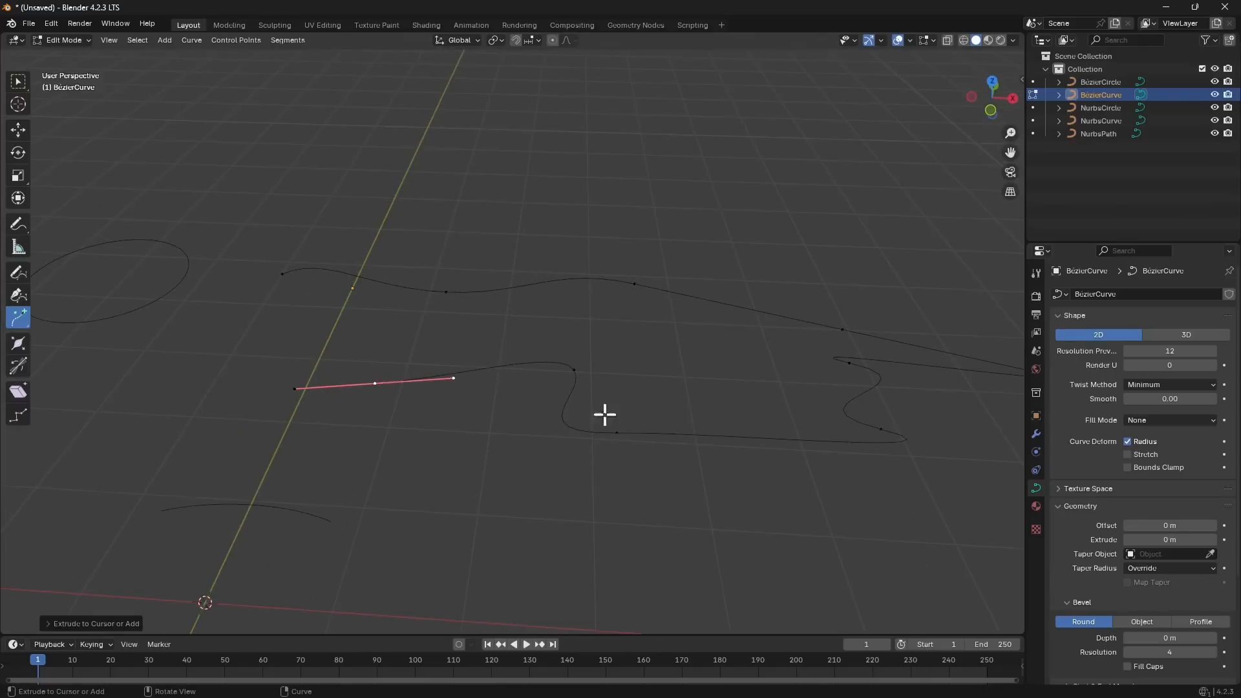
middle_click_drag(415, 453, 432, 433)
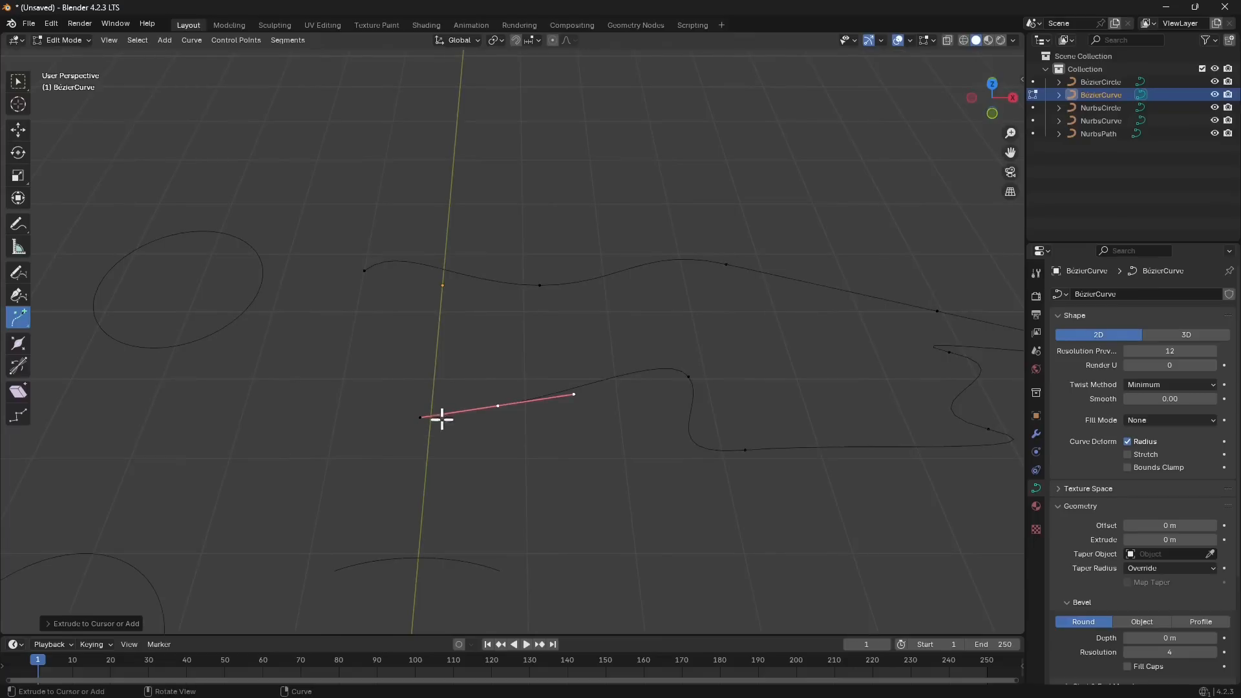
Close the Bézier curve with Toggle Cyclic and return to Object Mode.
right_click(497, 407)
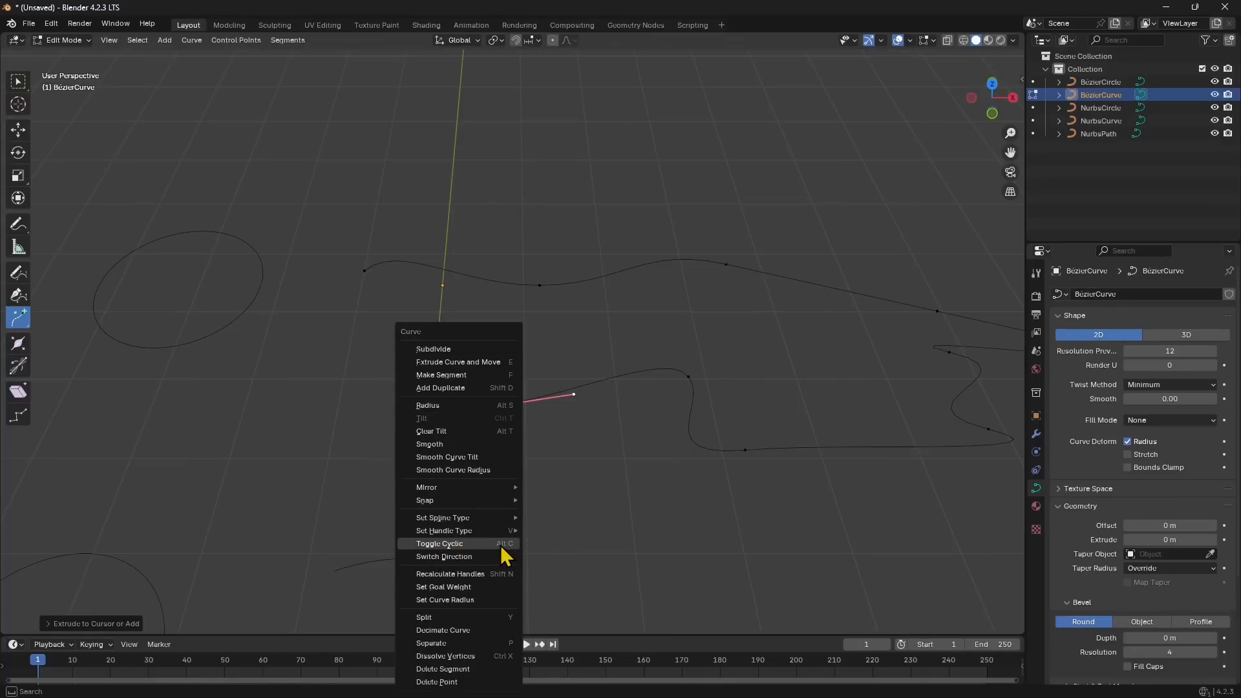
left_click(462, 544)
middle_click_drag(588, 387, 698, 382, "shift")
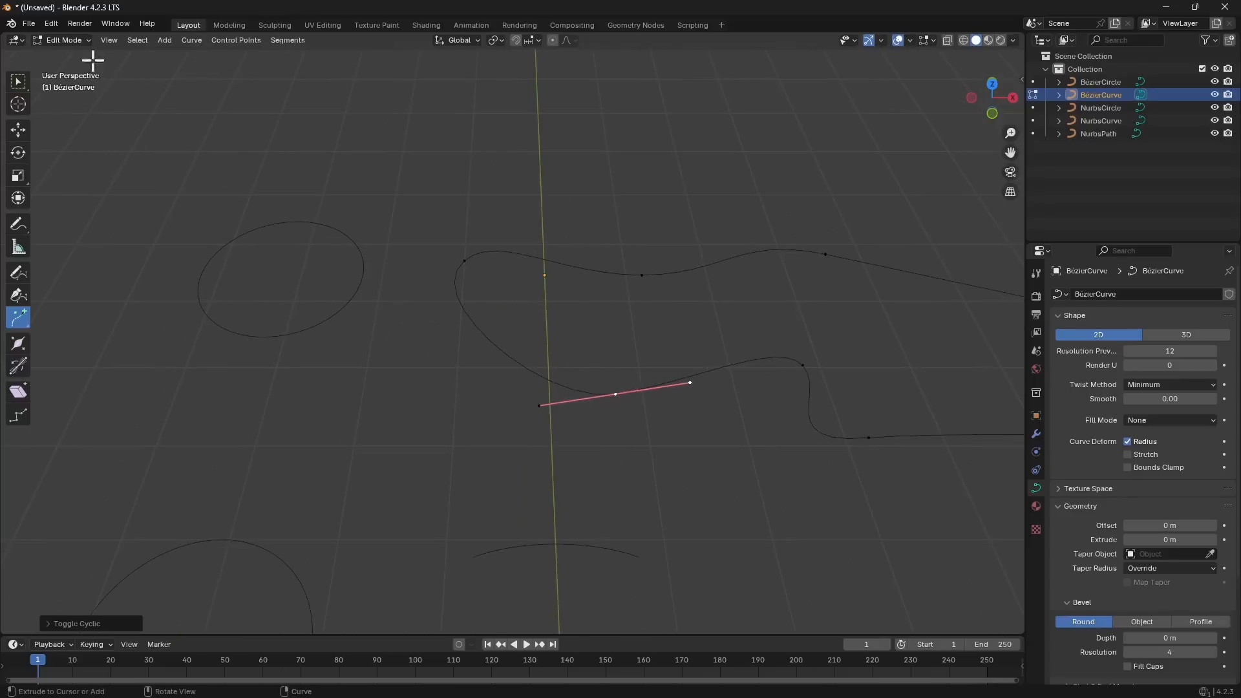
left_click(68, 41)
left_click(74, 56)
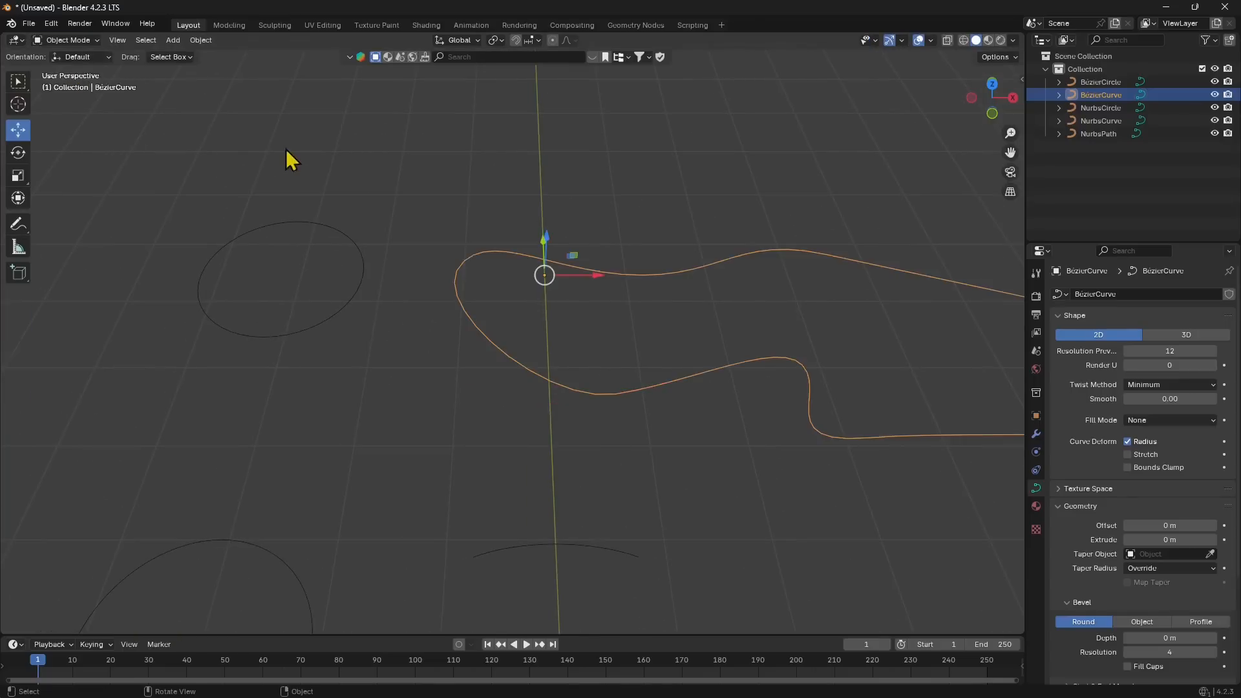
Select the Bézier circle and enter Edit Mode on it.
left_click(331, 231)
left_click(267, 236)
left_click(52, 41)
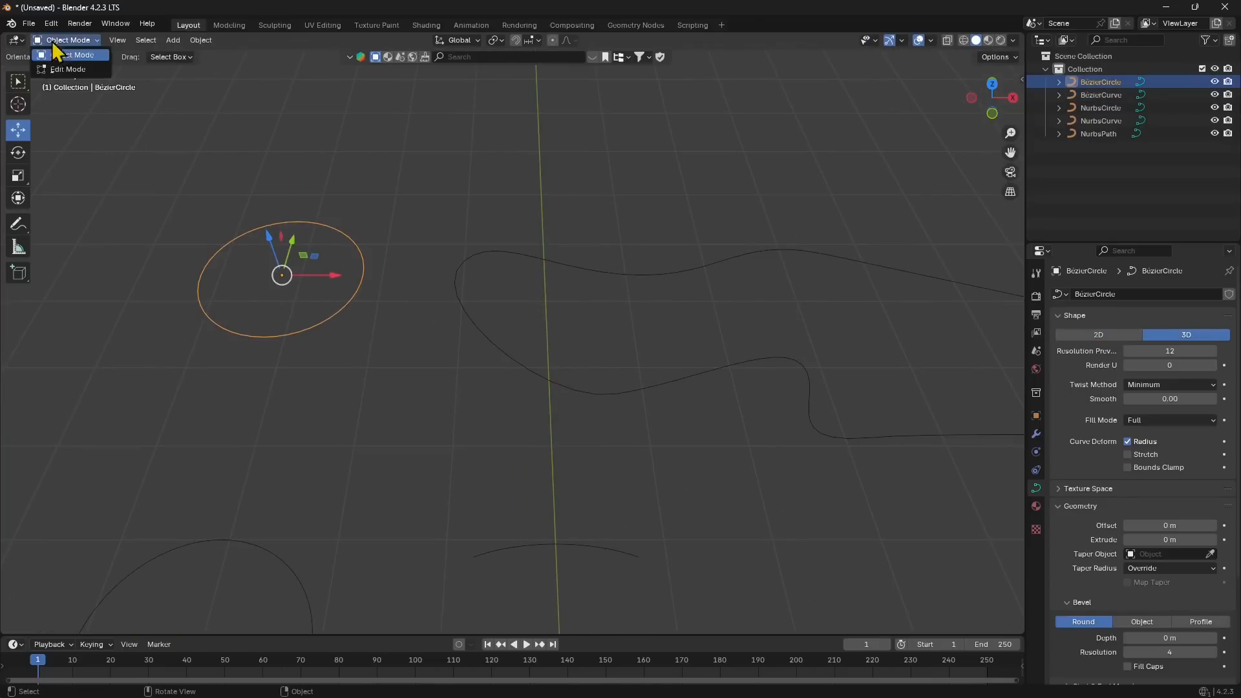
left_click(61, 71)
Try moving the Bézier circle's top control point with the Move tool.
left_click(295, 229)
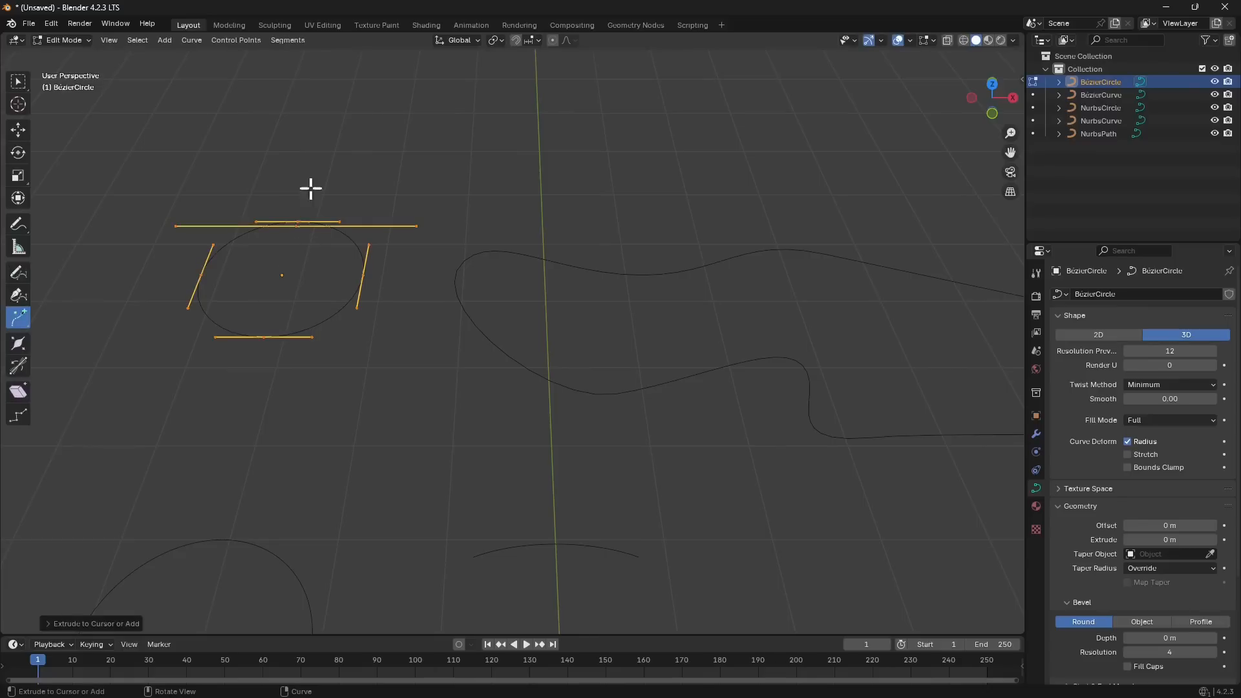
key("ctrl+z")
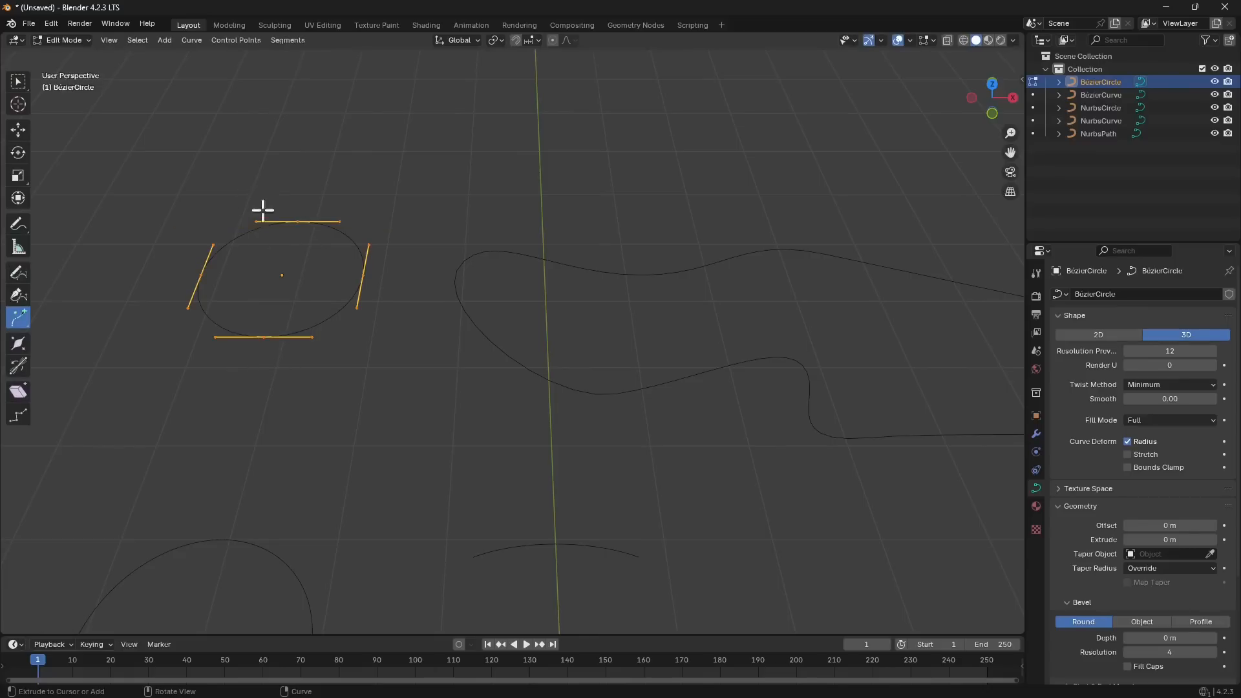
left_click(18, 130)
left_click(301, 221)
mouse_move(302, 191)
left_mouse_down()
mouse_move(329, 161)
mouse_move(309, 214)
left_mouse_up()
key("ctrl+z")
key("ctrl+z")
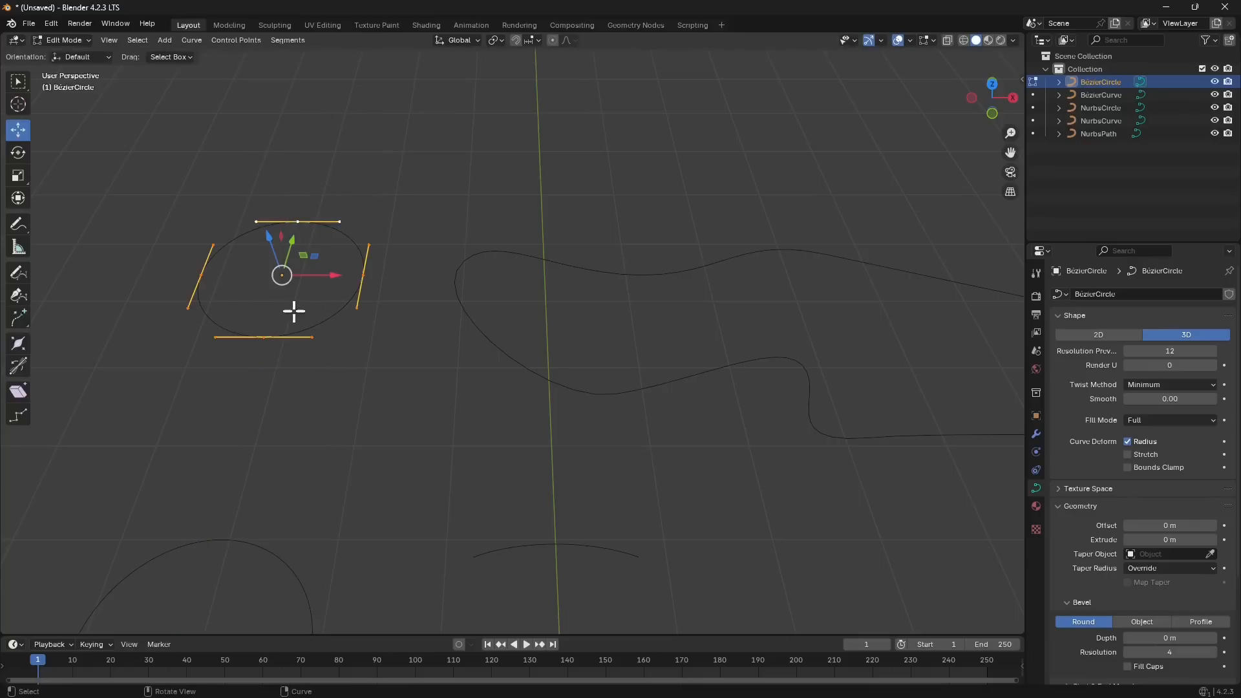
Open the Bézier circle with Toggle Cyclic.
right_click(264, 330)
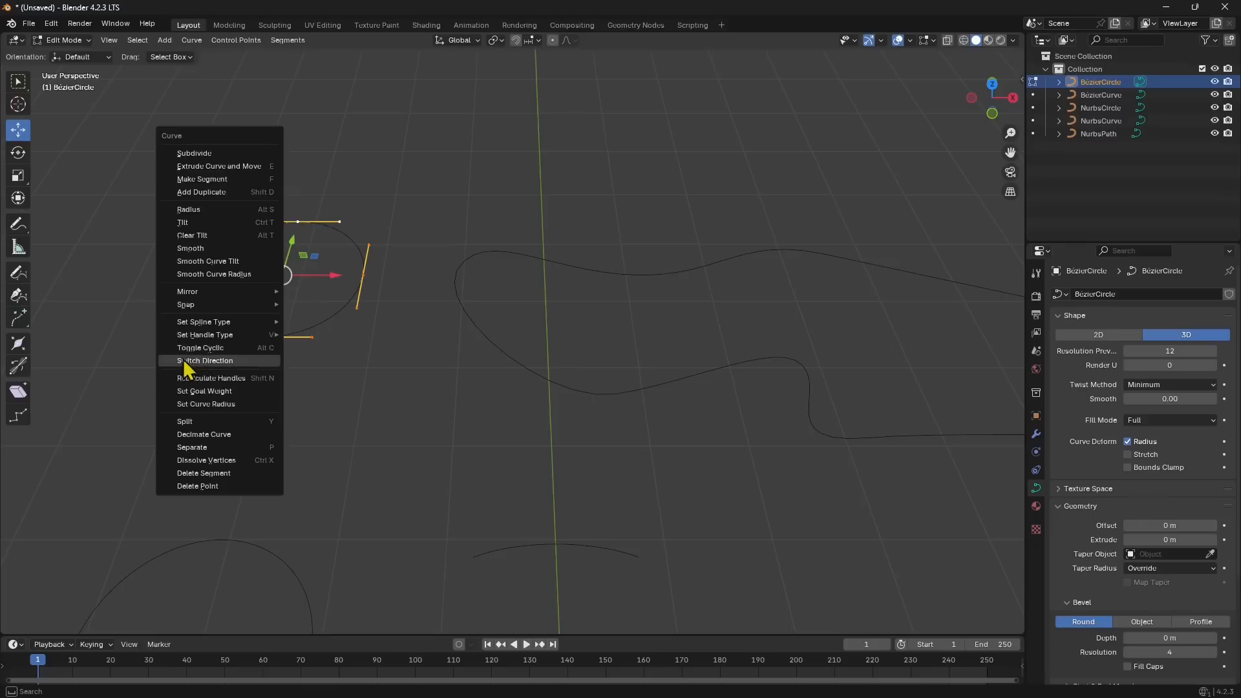
left_click(230, 350)
left_click(231, 321)
middle_click_drag(275, 260, 355, 318)
scroll(259, 303, "up", 1)
Select the opened Bézier circle's control points one after another to examine their handles.
left_click(64, 40)
left_click(365, 284)
left_click(329, 244)
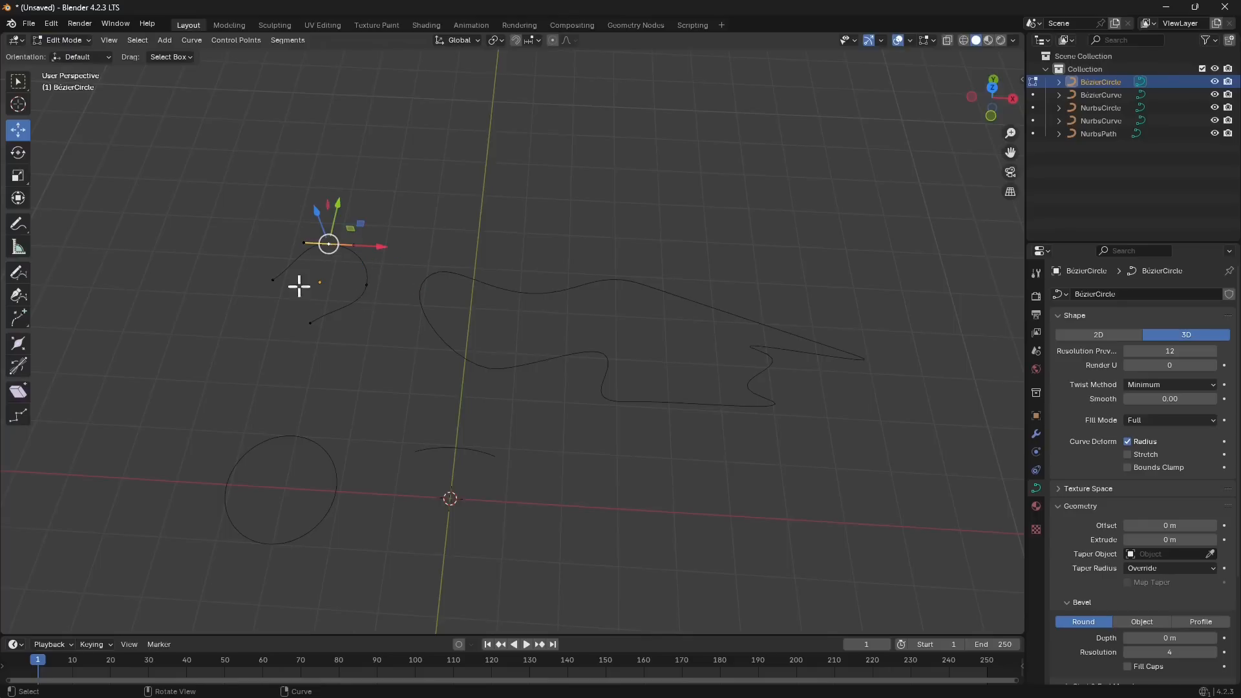
left_click(312, 324)
left_click(366, 285)
left_click(285, 277)
left_click(334, 240)
left_click(368, 294)
middle_click_drag(414, 347, 373, 291, "shift")
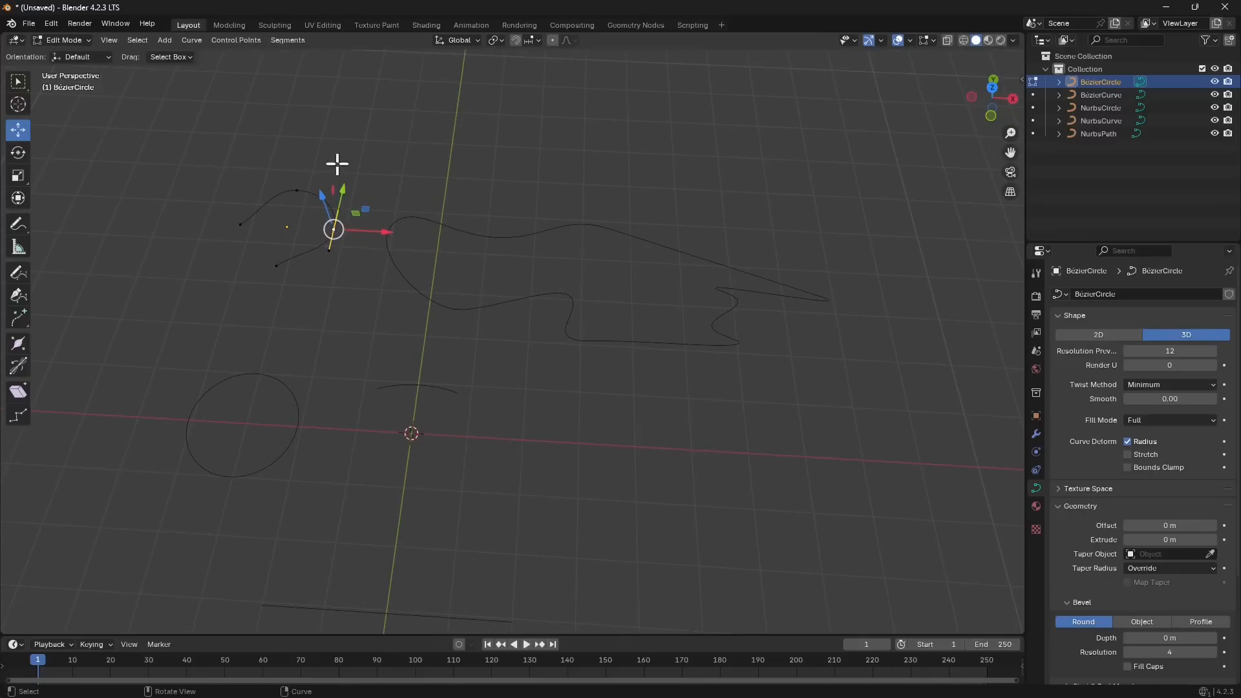
Return to Object Mode, select the NURBS circle and enter Edit Mode on it.
left_click(69, 43)
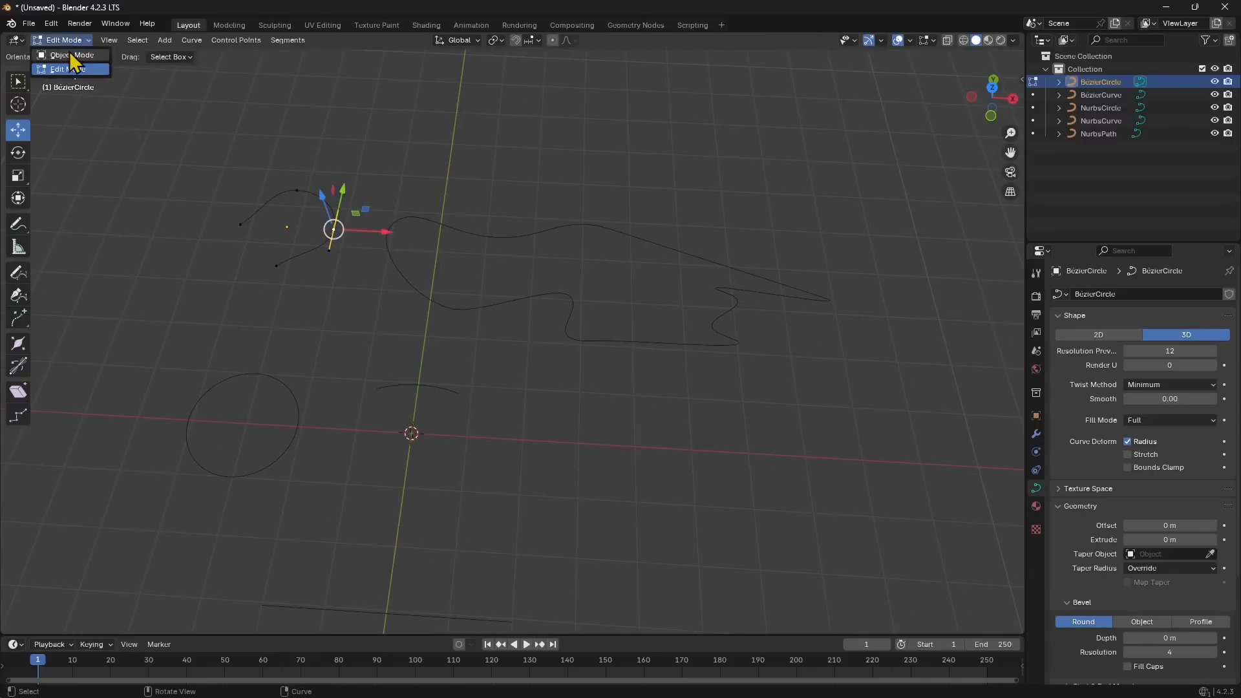
left_click(72, 56)
scroll(423, 395, "up", 1)
left_click(429, 390)
left_click(434, 408)
middle_click_drag(468, 479, 624, 424, "shift")
left_click(428, 325)
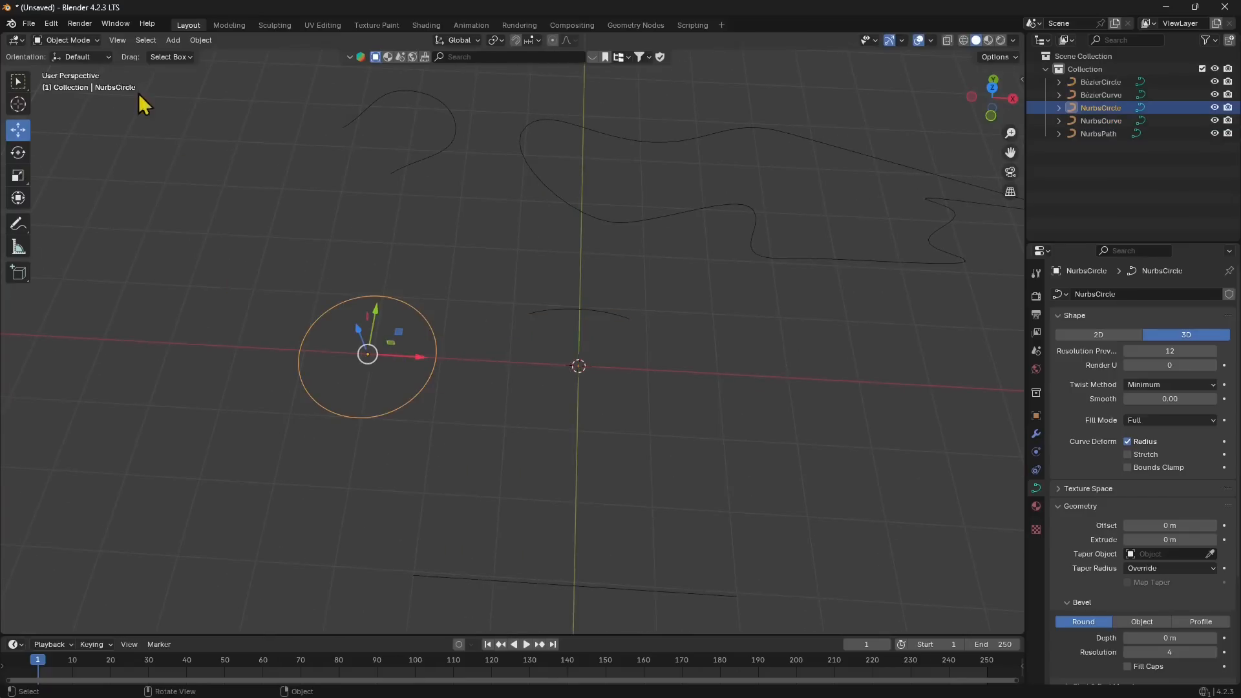
left_click(61, 44)
left_click(64, 75)
scroll(362, 352, "up", 1)
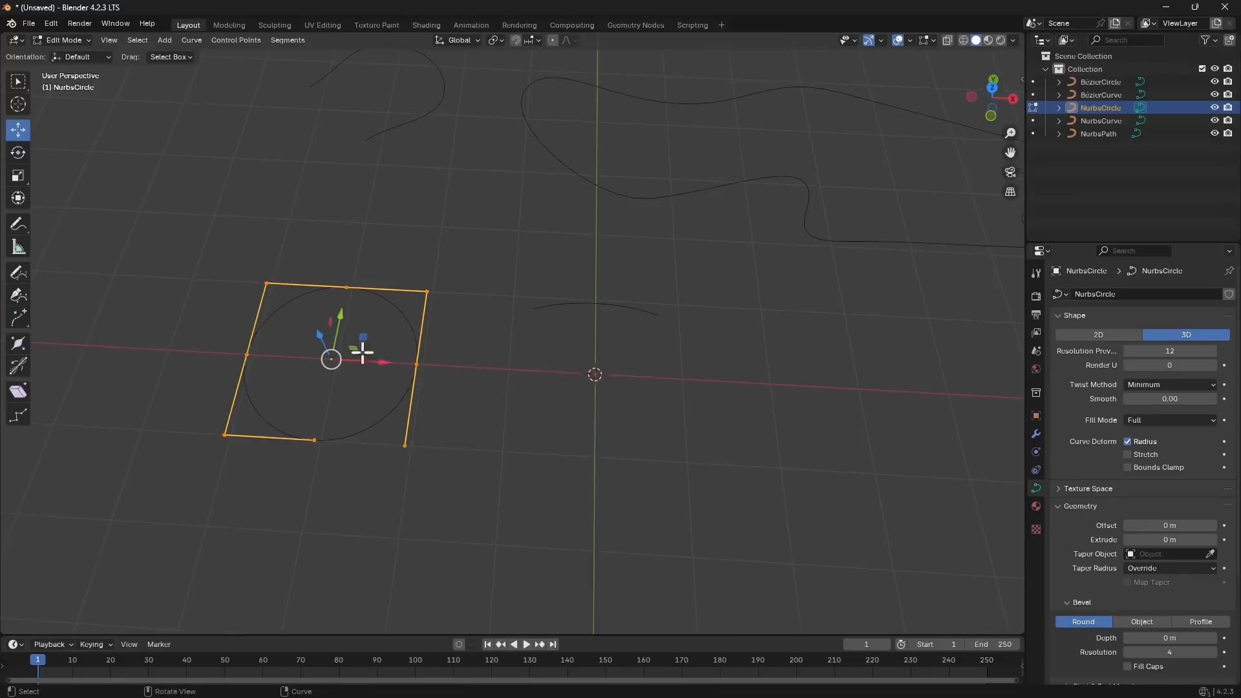
Move the NURBS circle's far right corner, far middle and near middle control points outward to reshape it.
left_click(430, 292)
left_click_drag(464, 265, 485, 238)
left_click(348, 291)
left_click_drag(378, 269, 367, 241)
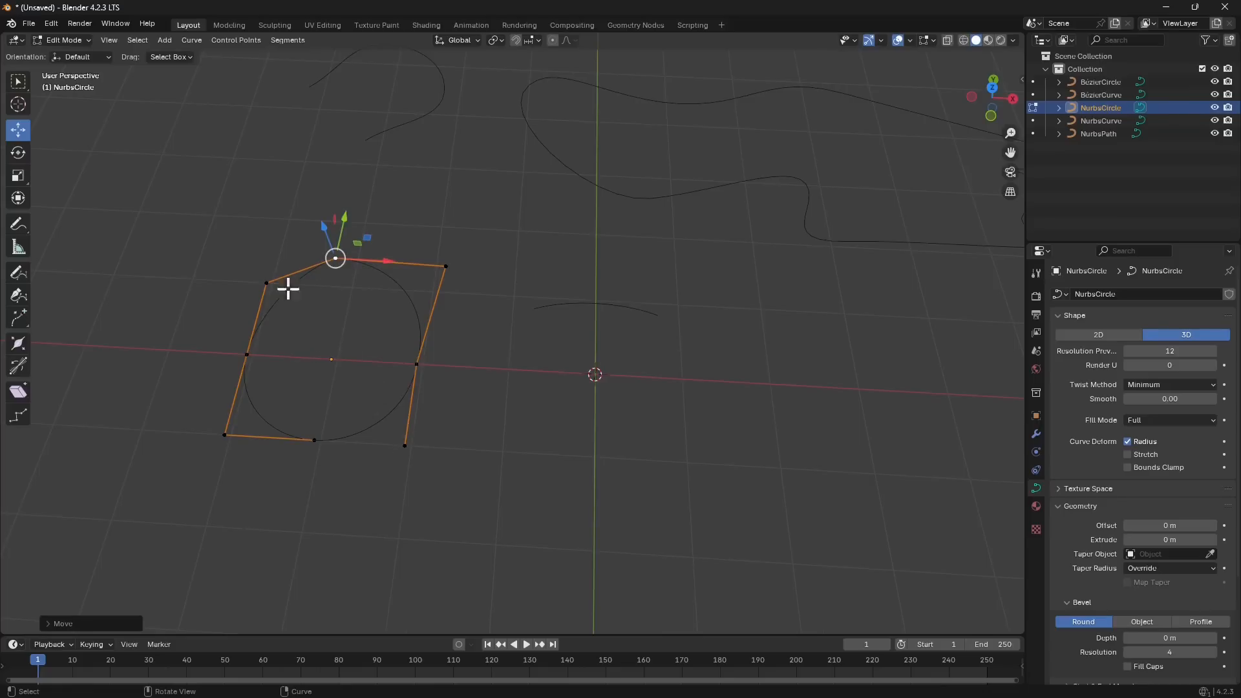
left_click(308, 441)
left_click_drag(327, 388, 320, 428)
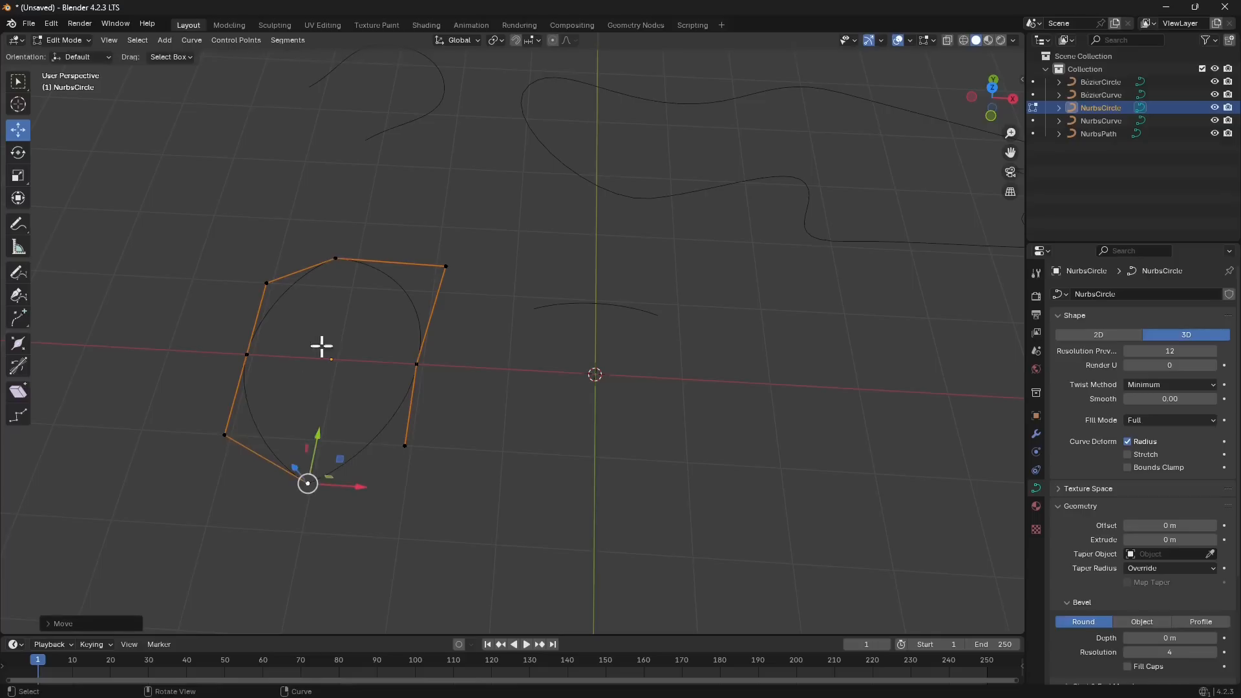
Open the NURBS circle with Toggle Cyclic and return to Object Mode.
right_click(305, 483)
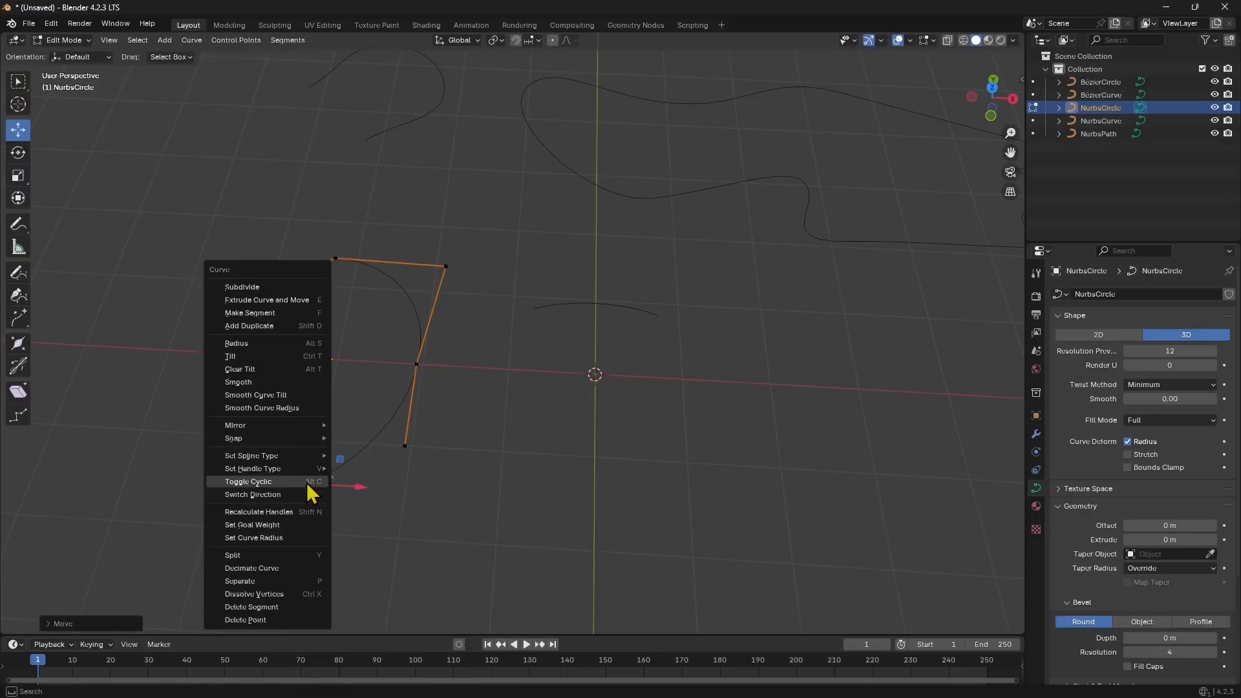
left_click(264, 482)
left_click(73, 42)
left_click(68, 55)
Select the NURBS curve near the world origin and enter Edit Mode on it.
scroll(465, 440, "down", 2)
left_click(531, 468)
middle_click_drag(567, 444, 589, 426)
left_click(577, 300)
middle_click_drag(622, 349, 230, 194)
left_click(55, 41)
left_click(68, 69)
Move the NURBS curve's end control point slightly outward in the positive X direction.
middle_click_drag(394, 336, 506, 399)
left_click_drag(520, 375, 551, 373)
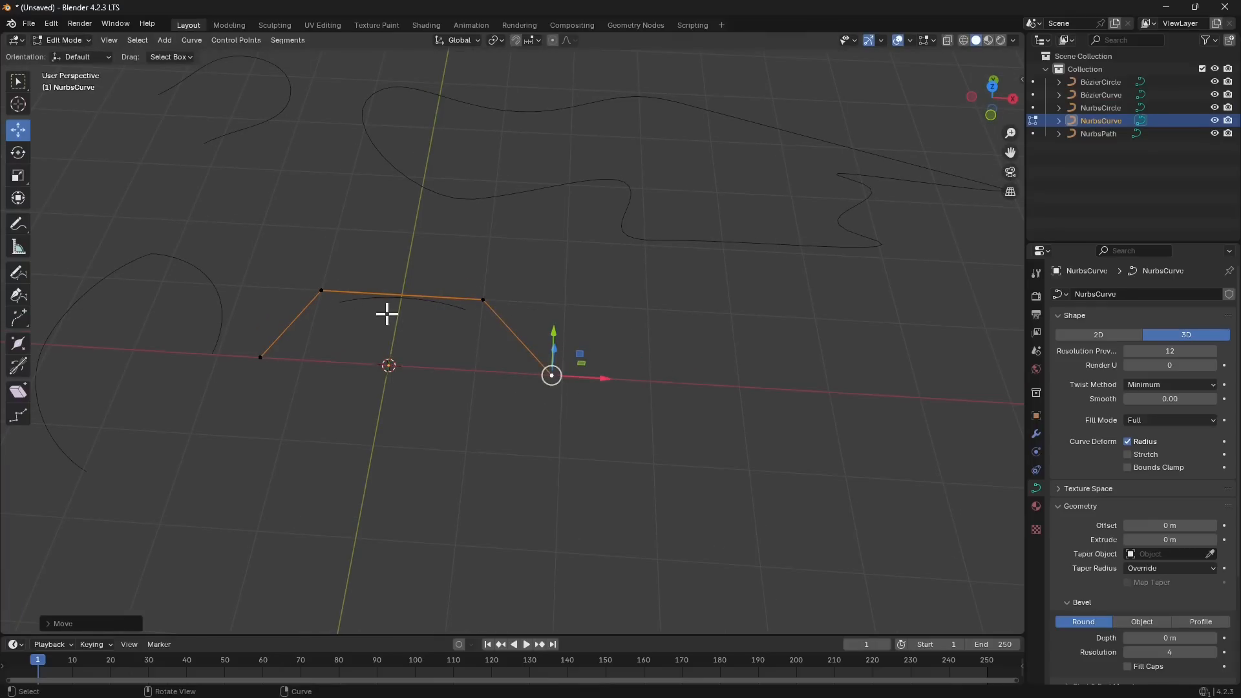
middle_click_drag(386, 332, 353, 326)
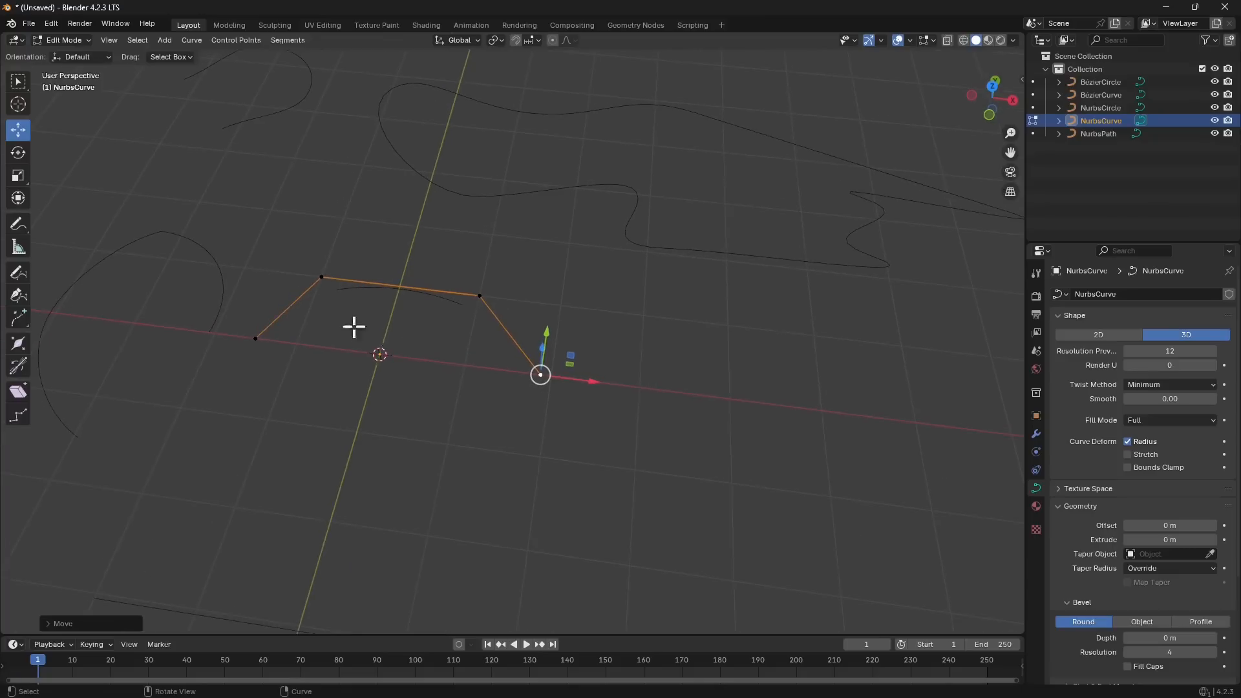
Use Extrude to Cursor to add three zigzag control points to the end of the NURBS curve.
left_click(21, 318)
left_click(641, 416)
left_click(779, 382)
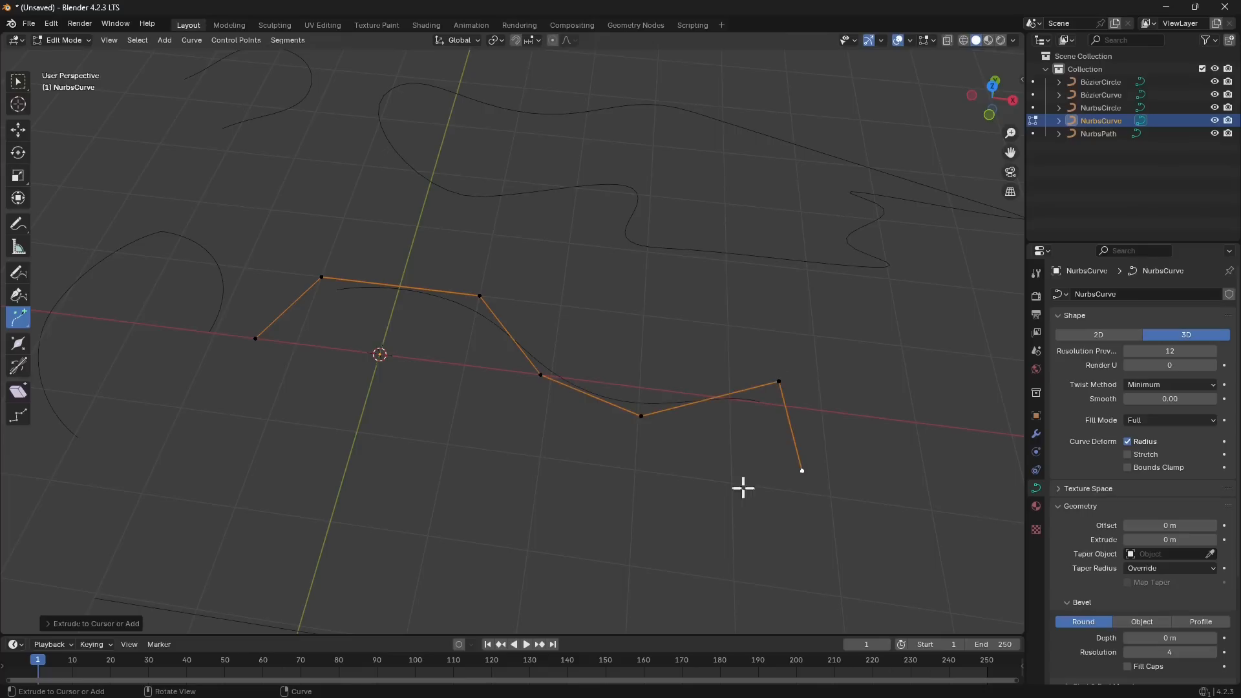
Try extruding another segment from the NURBS curve's end with the Extrude tool.
mouse_move(20, 327)
left_mouse_down()
mouse_move(144, 352)
mouse_move(116, 355)
mouse_move(84, 324)
left_mouse_up()
left_click_drag(789, 429, 552, 465)
middle_click_drag(551, 465, 585, 357)
middle_click_drag(621, 396, 545, 215)
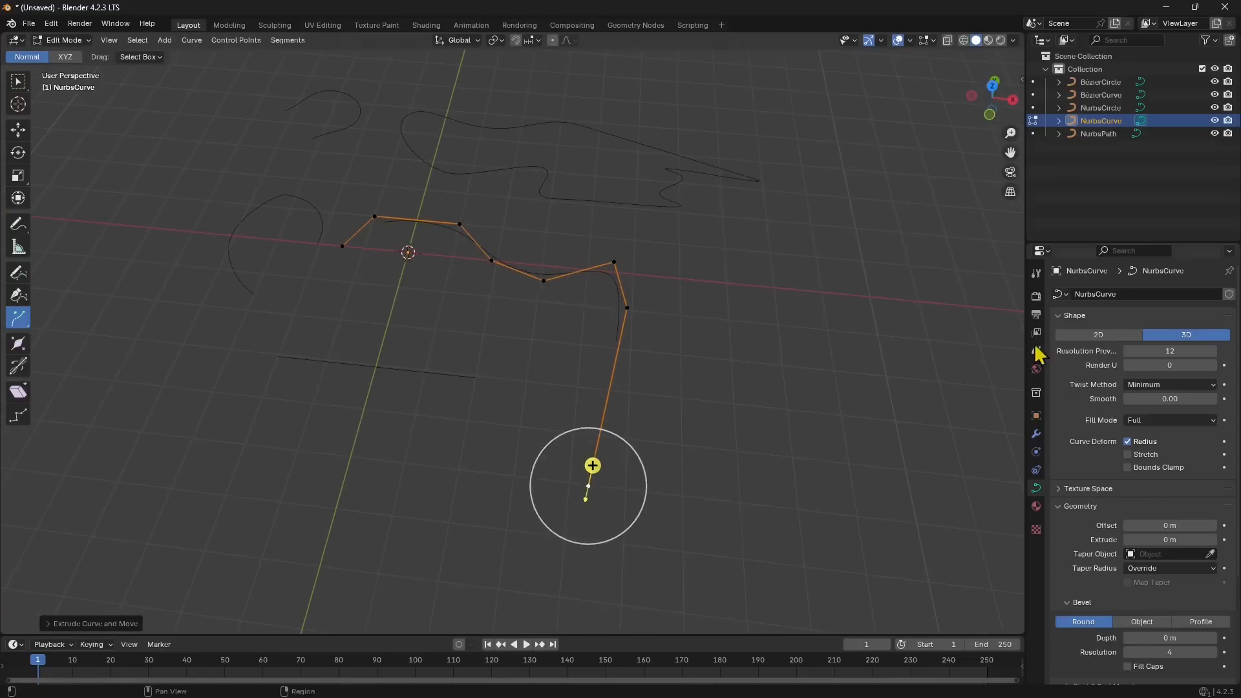
Set the NURBS curve's shape to 2D and switch to the top view.
left_click(1096, 336)
middle_click_drag(496, 360, 484, 445, "shift")
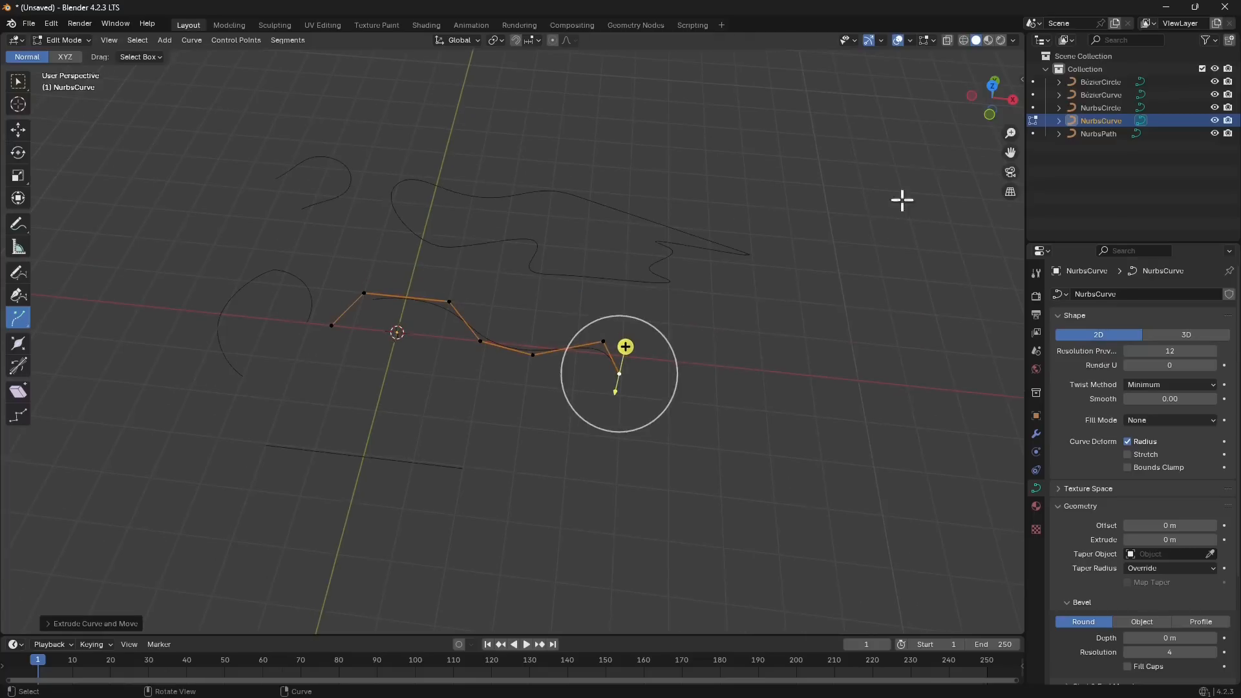
left_click(992, 89)
scroll(523, 414, "down", 3)
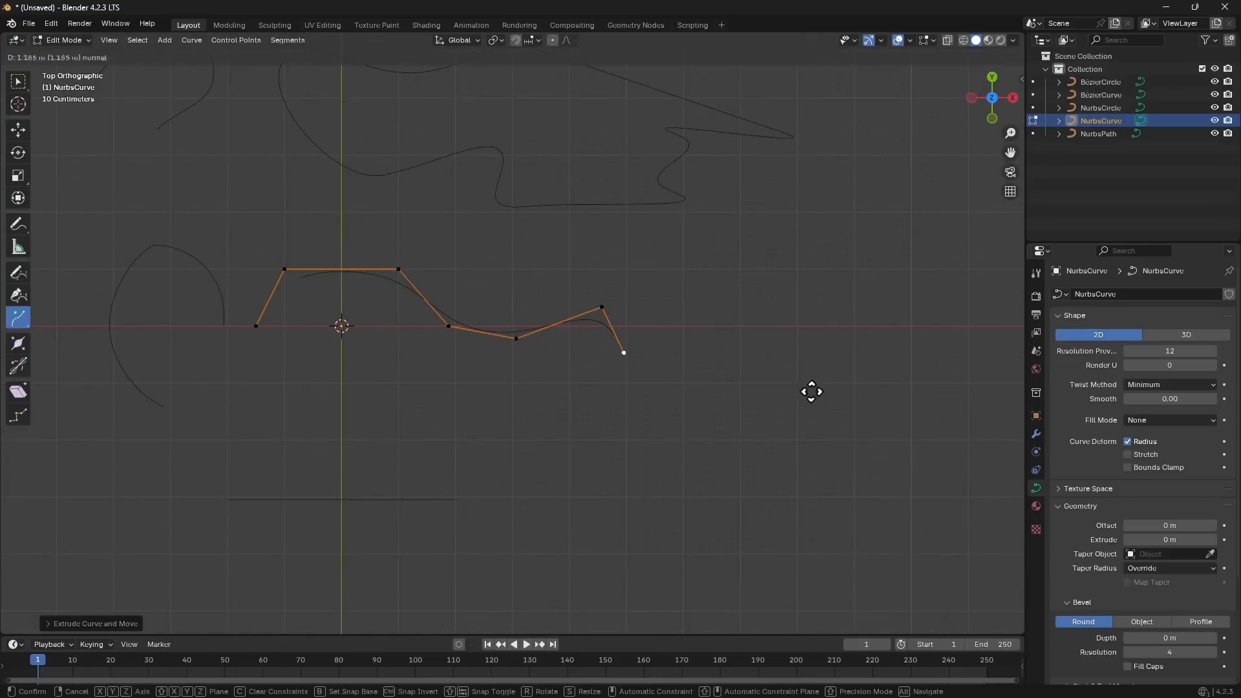
Extrude two segments from the NURBS curve's end, one along positive X and the next along negative Y.
left_click_drag(615, 369, 700, 401)
key("x")
left_click_drag(650, 353, 680, 524)
key("y")
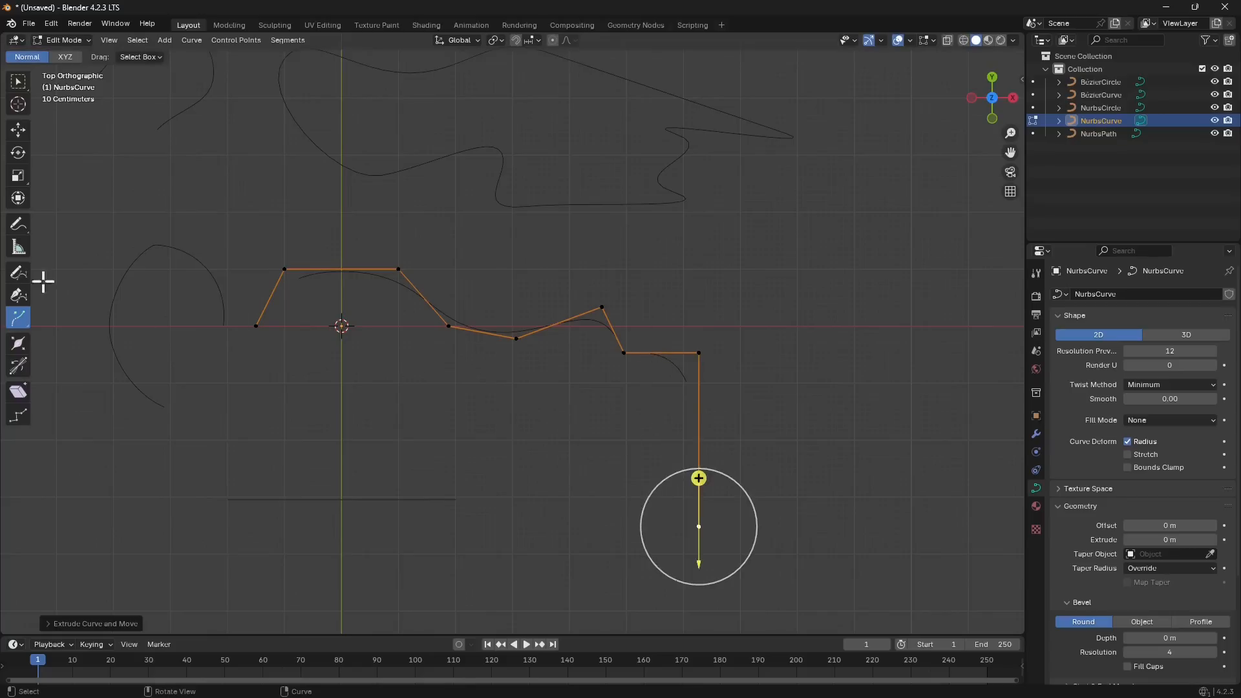
Use Extrude to Cursor to add four more control points leading back beneath the NURBS curve's start.
left_click(18, 317)
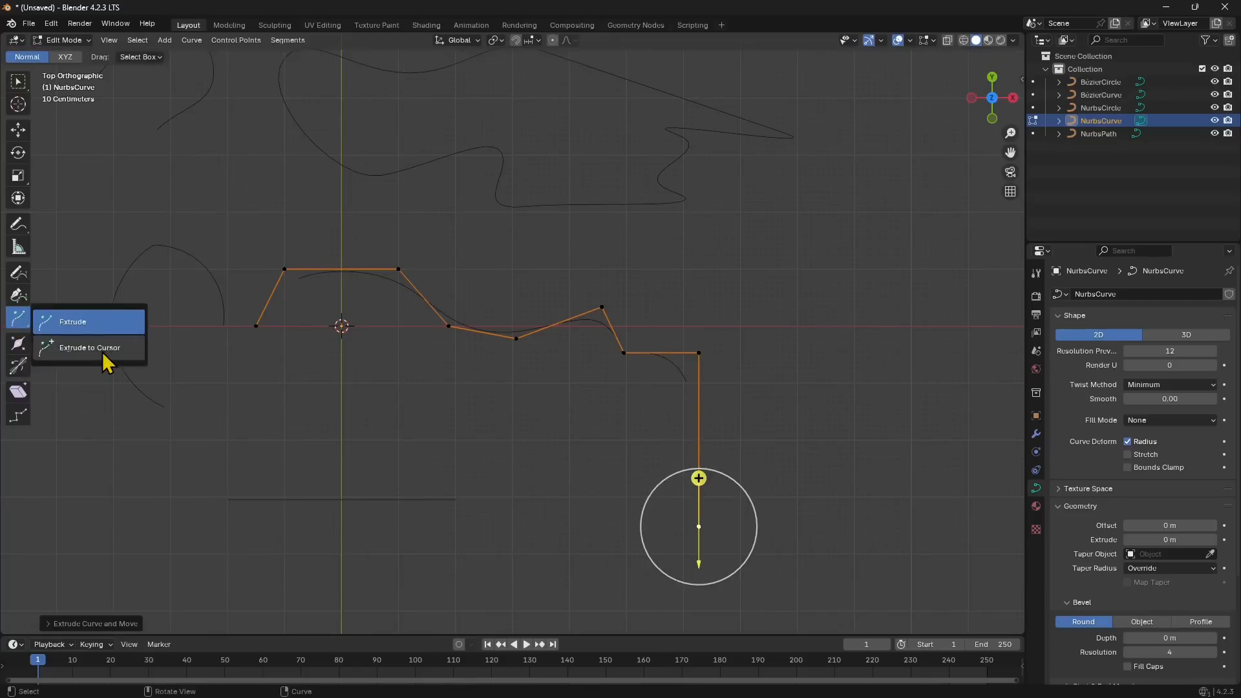
left_click(108, 363)
left_click(539, 434)
left_click(423, 439)
left_click(335, 470)
left_click(301, 413)
middle_click_drag(327, 517, 859, 302)
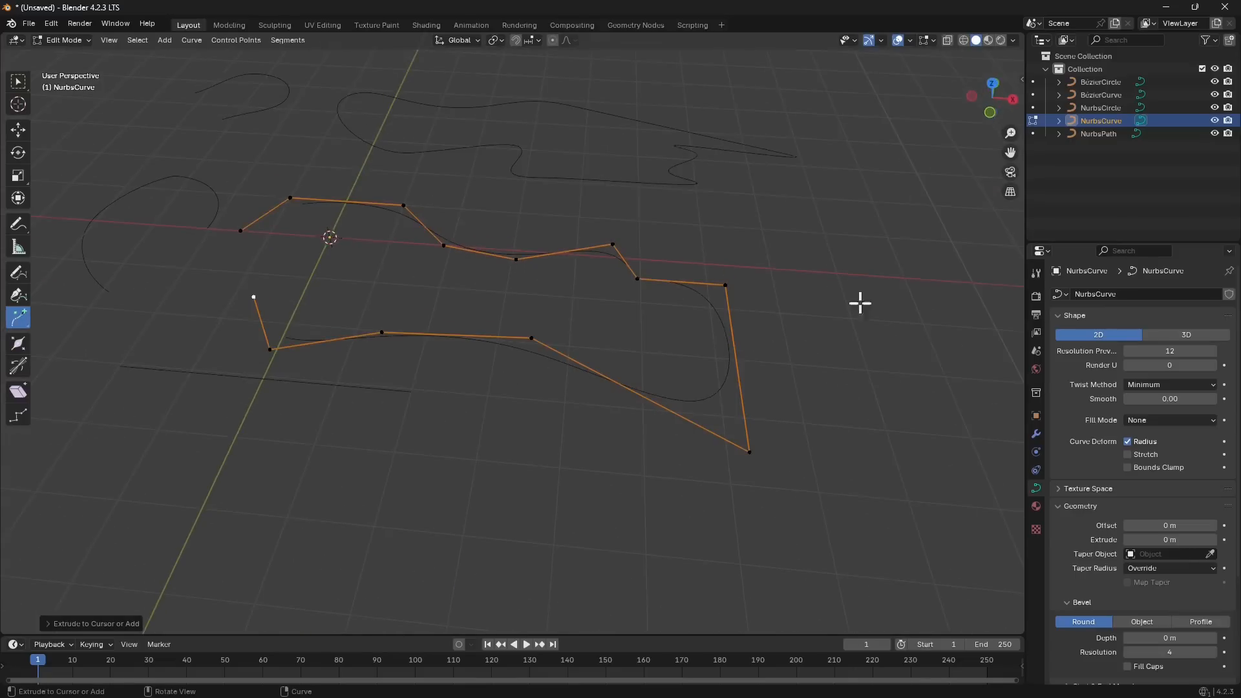
left_click(991, 85)
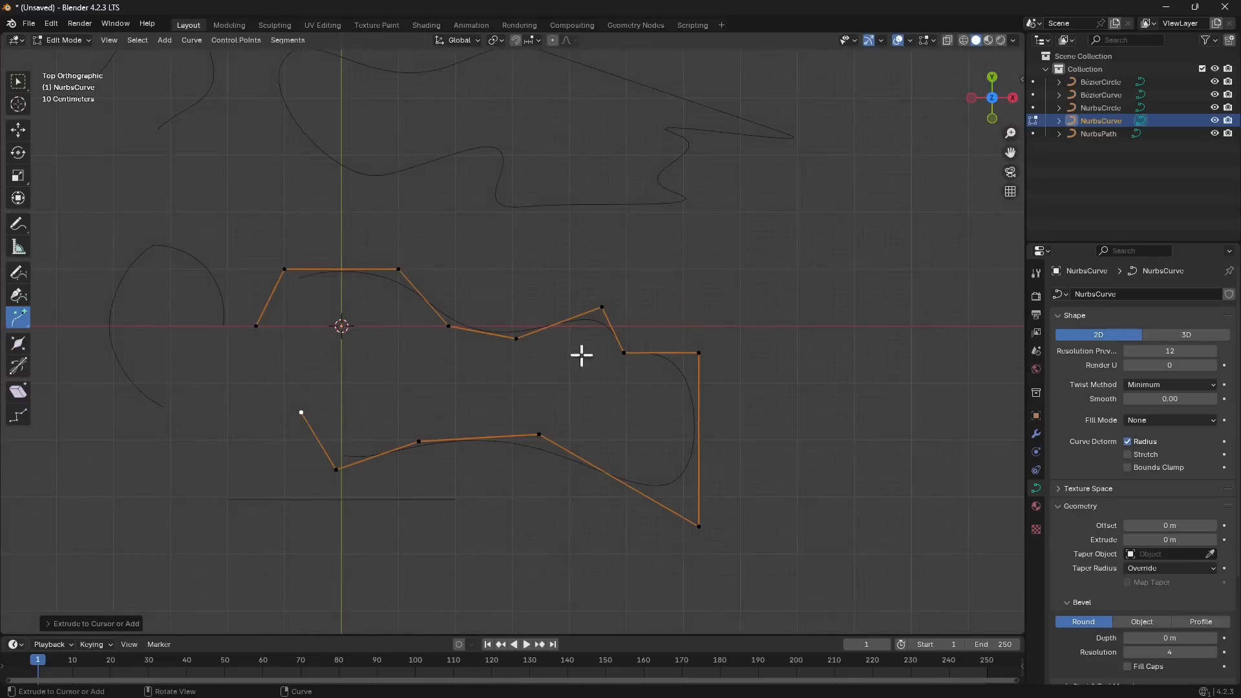
Add two more control points to the lower end of the NURBS curve with the Curve Pen.
middle_click_drag(424, 435, 616, 395, "shift")
middle_click_drag(688, 355, 590, 357, "shift")
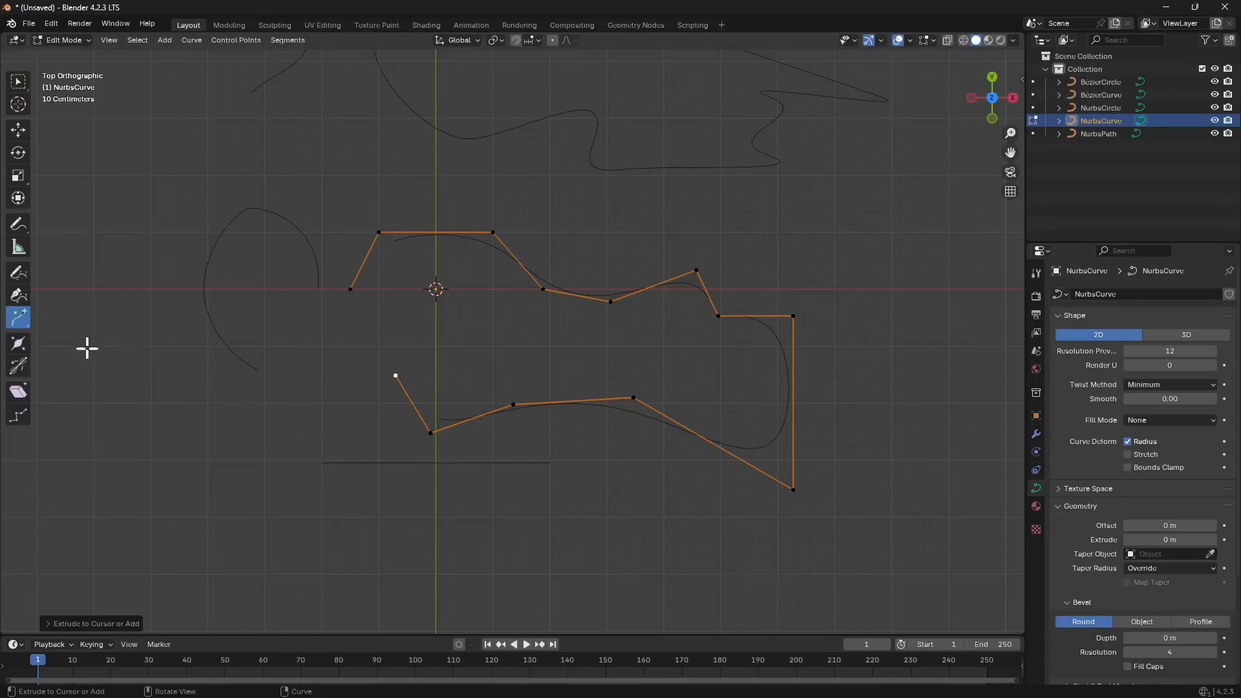
left_click(26, 298)
left_click(232, 410)
left_click(158, 443)
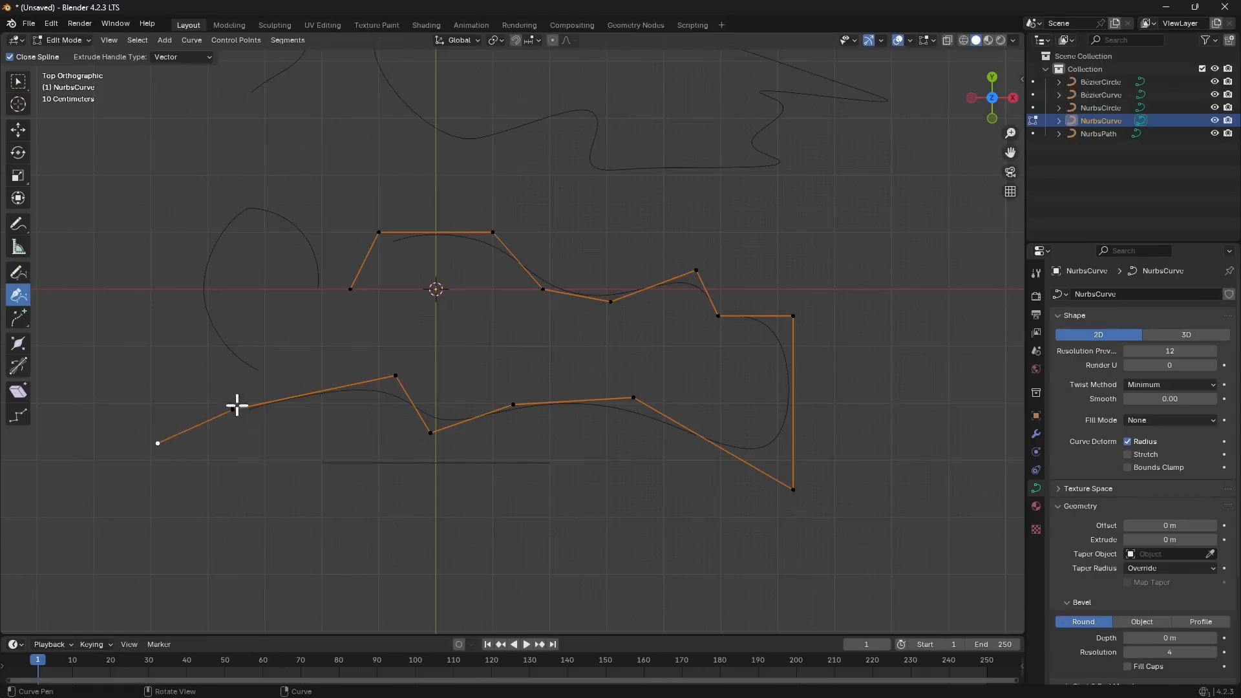
Check the curve in Object Mode, return to Edit Mode and undo a trial Curve Pen point.
left_click(62, 40)
left_click(58, 64)
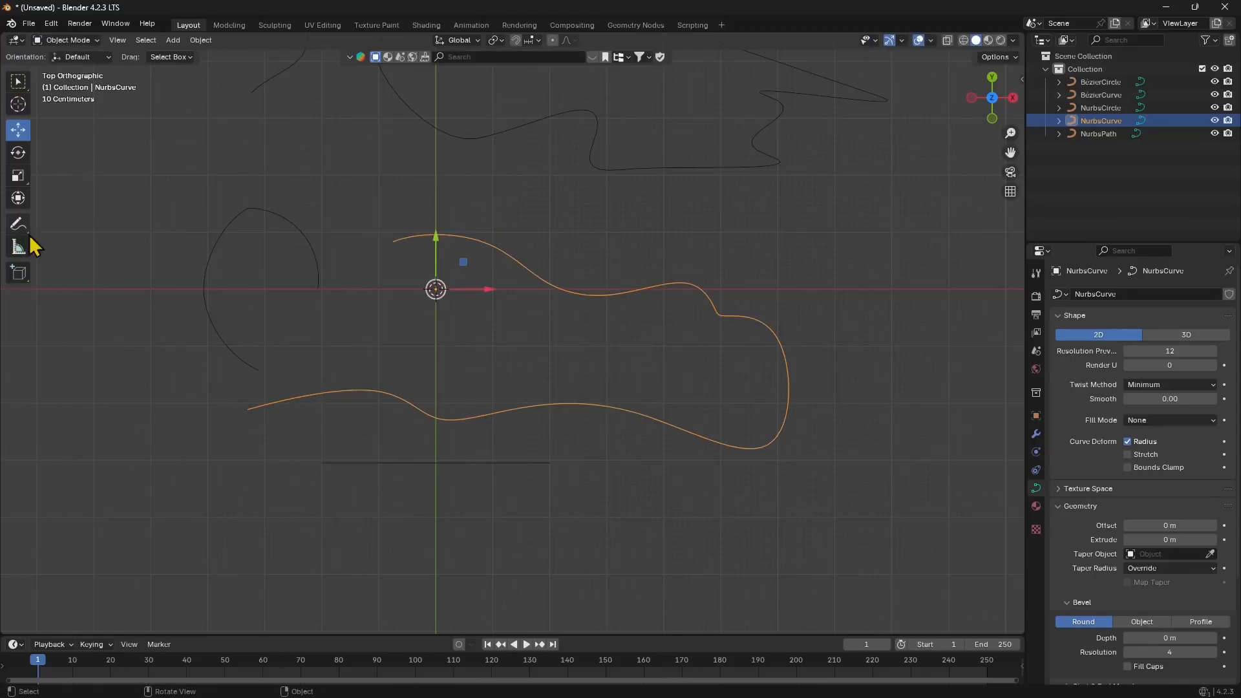
left_click(63, 40)
left_click(66, 69)
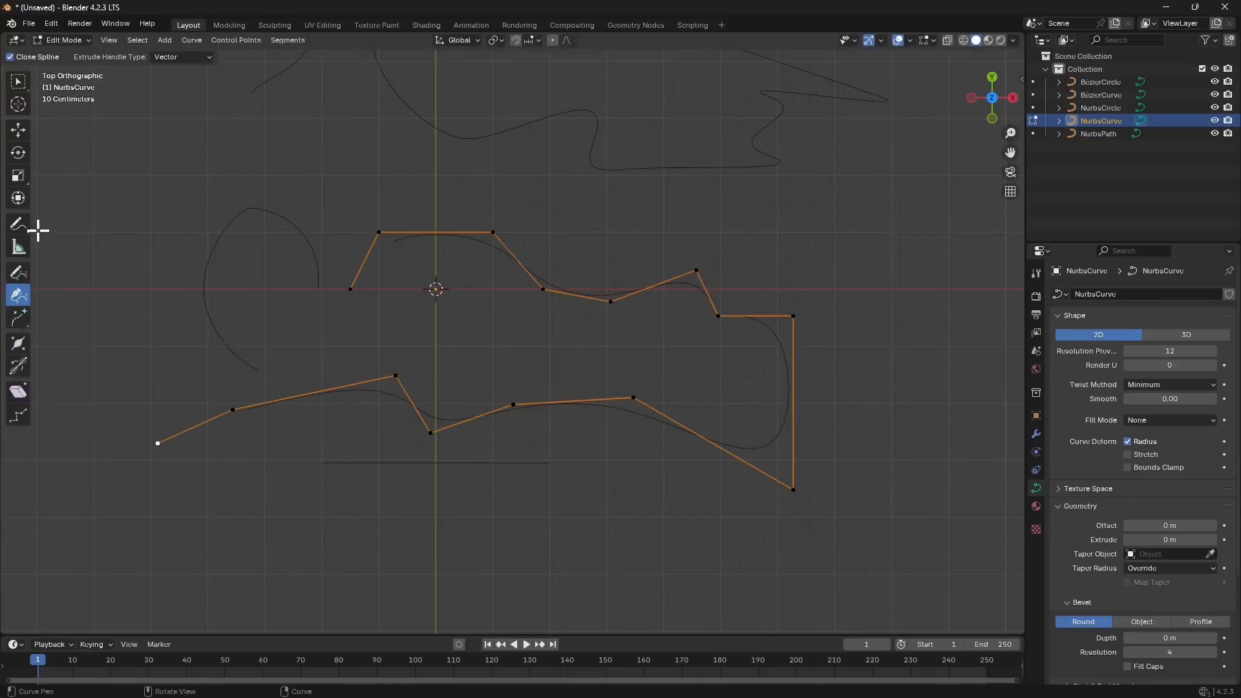
left_click(195, 446)
key("ctrl+z")
Deselect all control points and draw a freehand S-shaped Bézier spline beyond the NURBS curve's negative X side with the Draw tool.
left_click(18, 272)
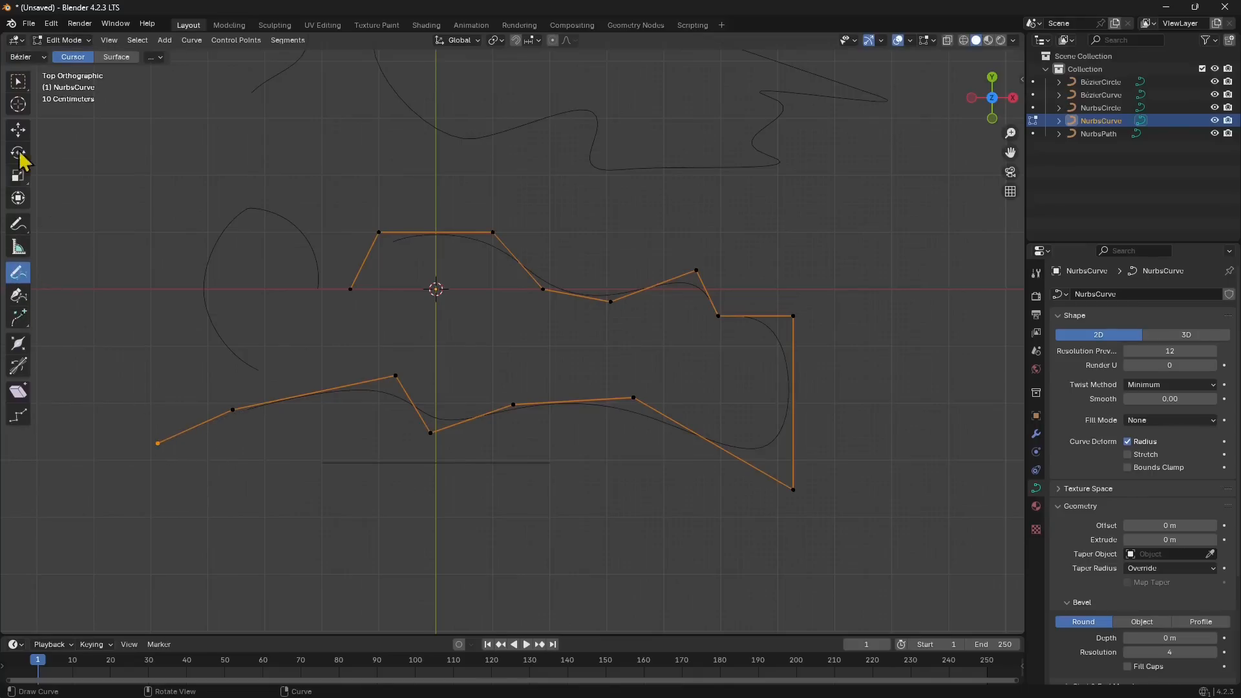
left_click(18, 130)
left_click(116, 317)
middle_click_drag(236, 382, 287, 353, "shift")
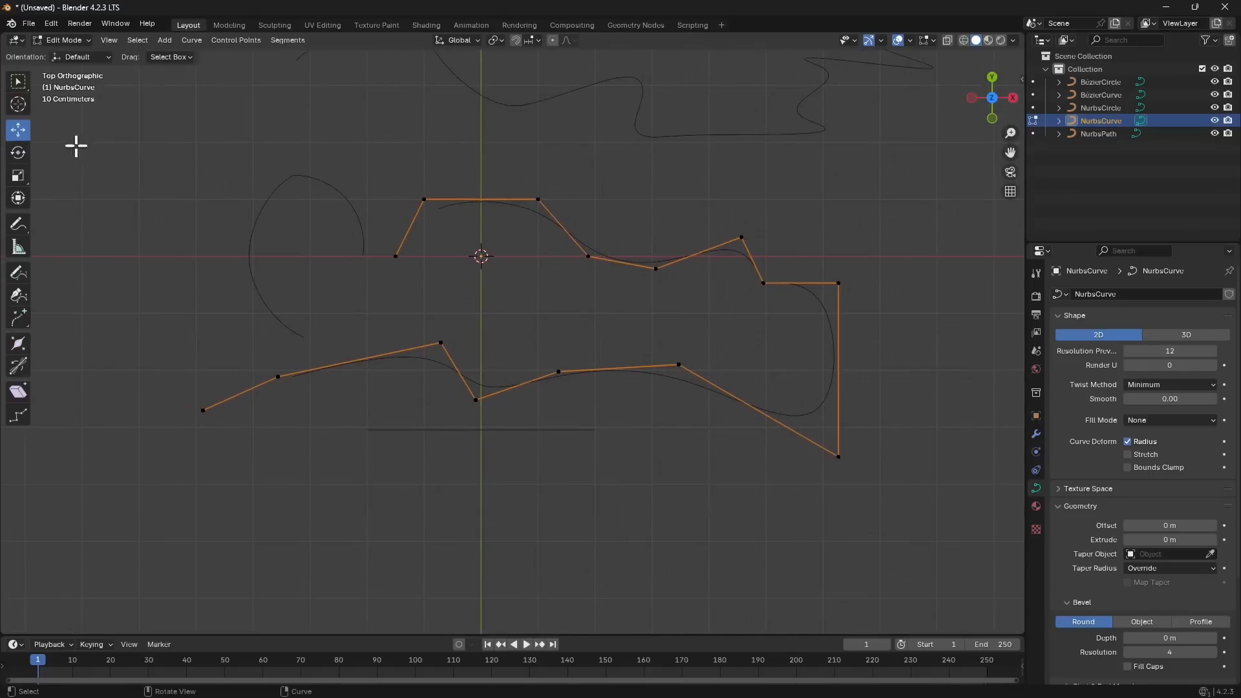
left_click(25, 276)
middle_click_drag(166, 323, 324, 325, "shift")
mouse_move(244, 276)
left_mouse_down()
mouse_move(217, 295)
mouse_move(208, 362)
mouse_move(222, 425)
left_mouse_up()
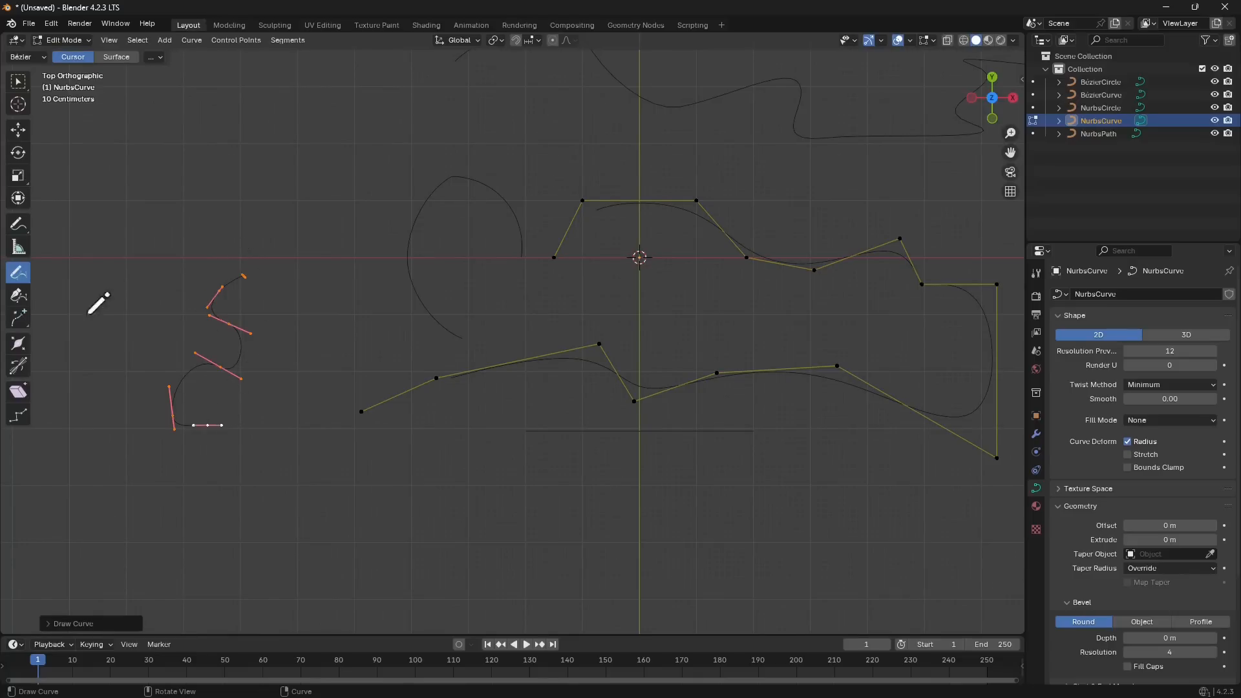
Try adding a Curve Pen point to the freehand S-shaped spline.
left_click(24, 299)
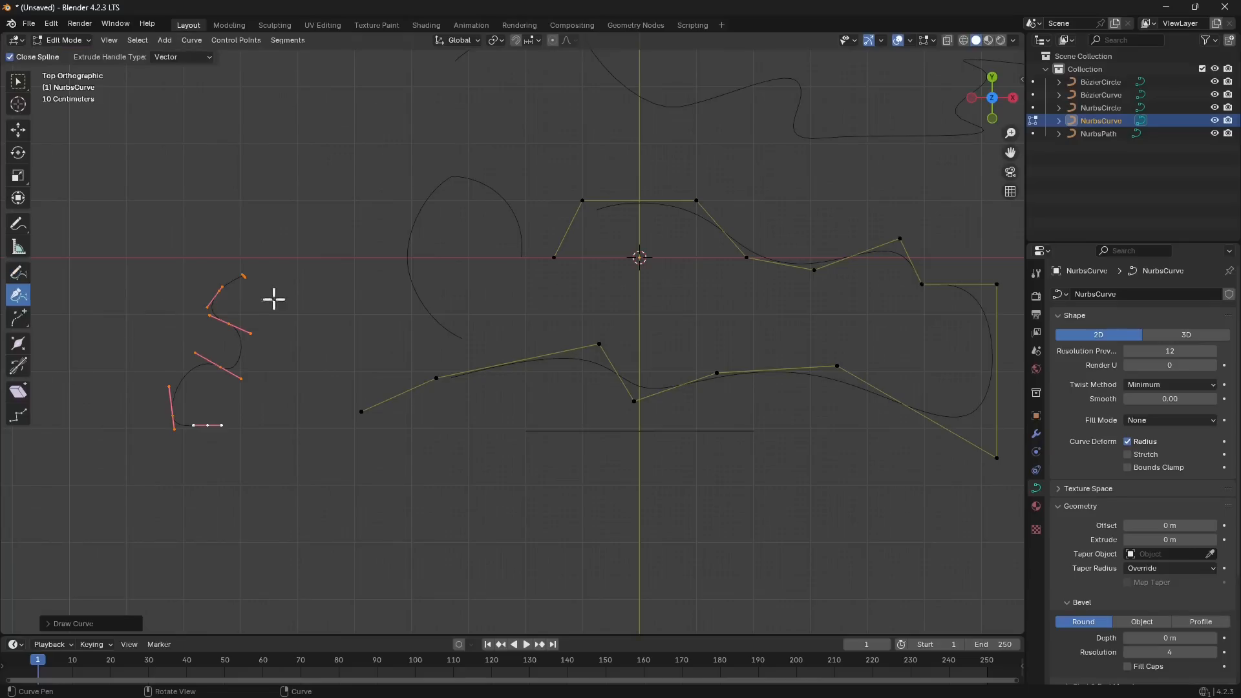
left_click(291, 297)
key("ctrl+z")
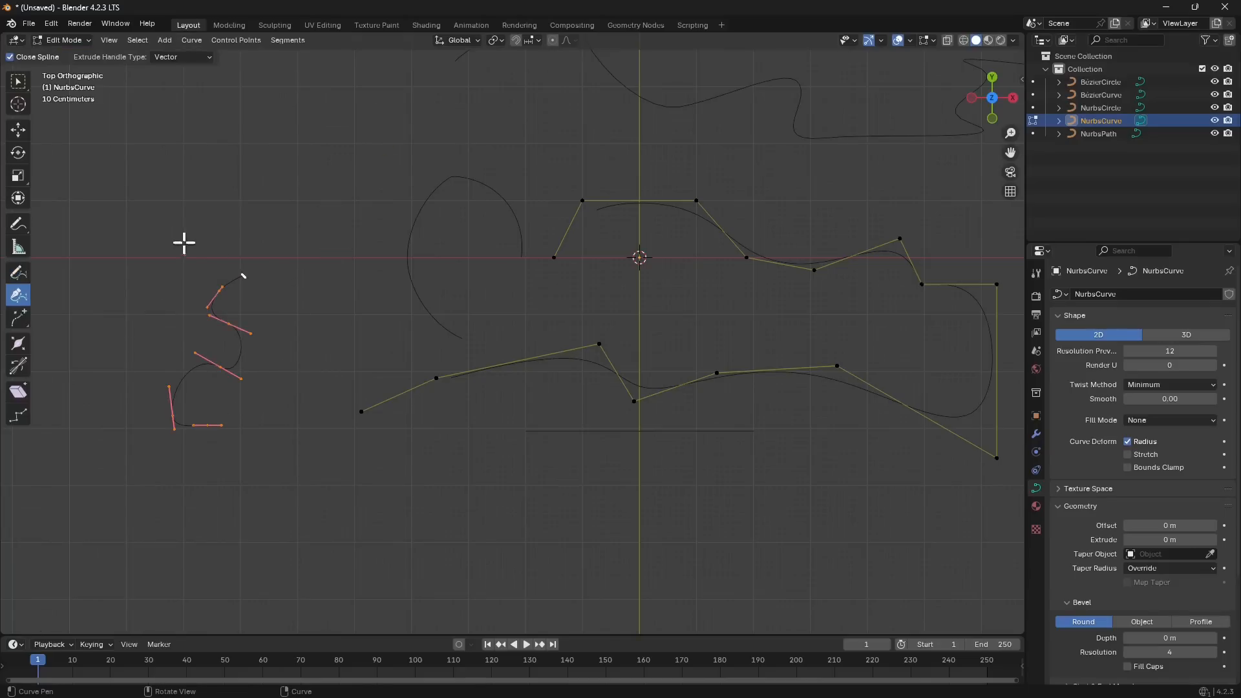
Deselect all points and create a separate straight-segment zigzag spline between the freehand spline and the NURBS curve with the Curve Pen.
left_click(17, 135)
left_click(77, 198)
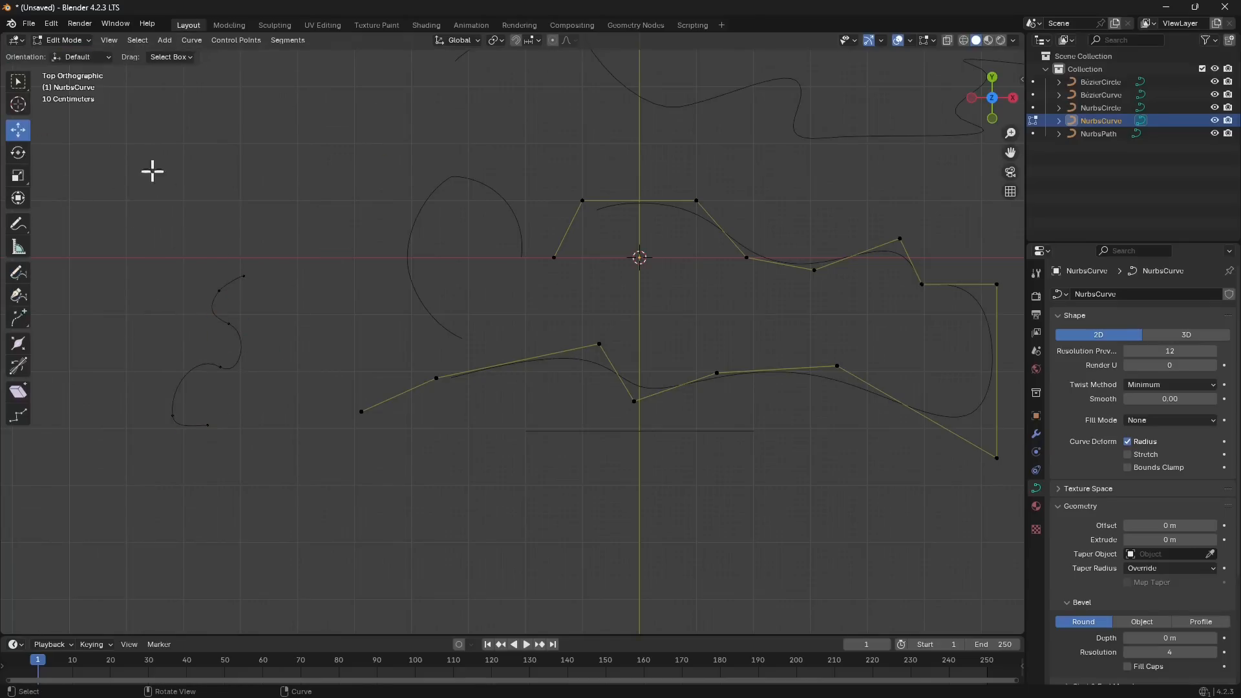
left_click(18, 296)
left_click_drag(330, 211, 319, 250)
left_click(297, 299)
left_click(340, 333)
left_click(295, 385)
left_click(263, 405)
left_click(286, 452)
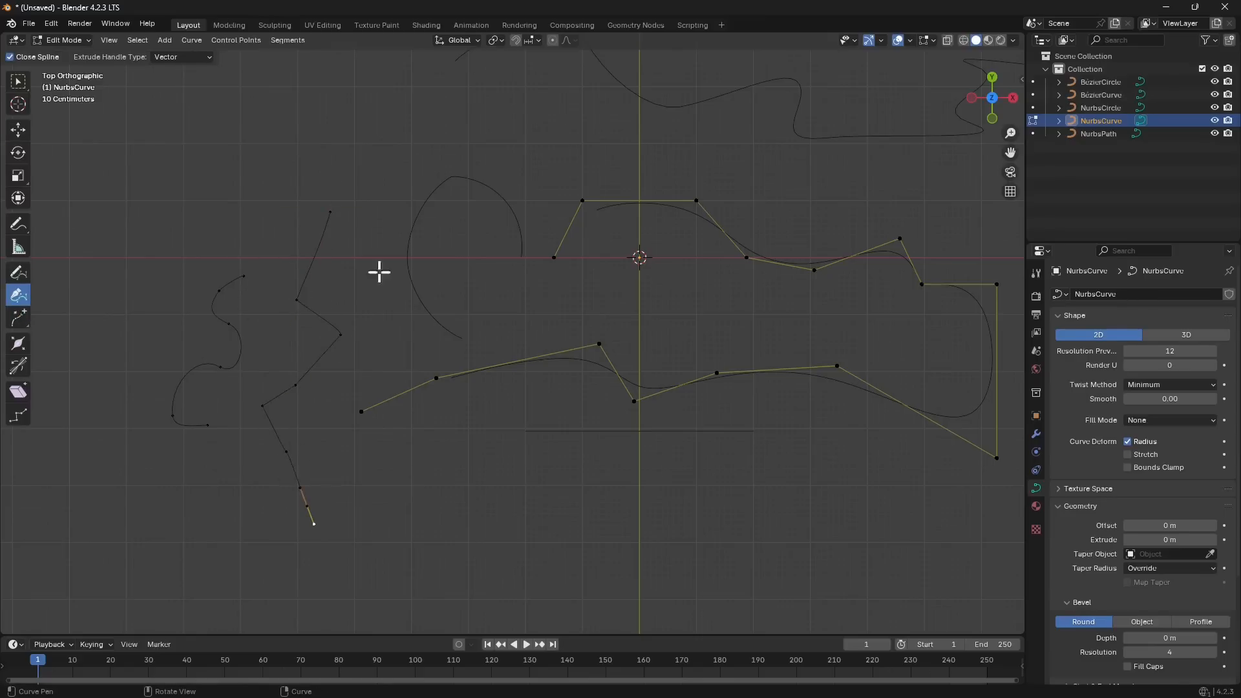
Try placing six Curve Pen points with pulled-out handles on the far side of the freehand spline.
scroll(291, 362, "up", 1)
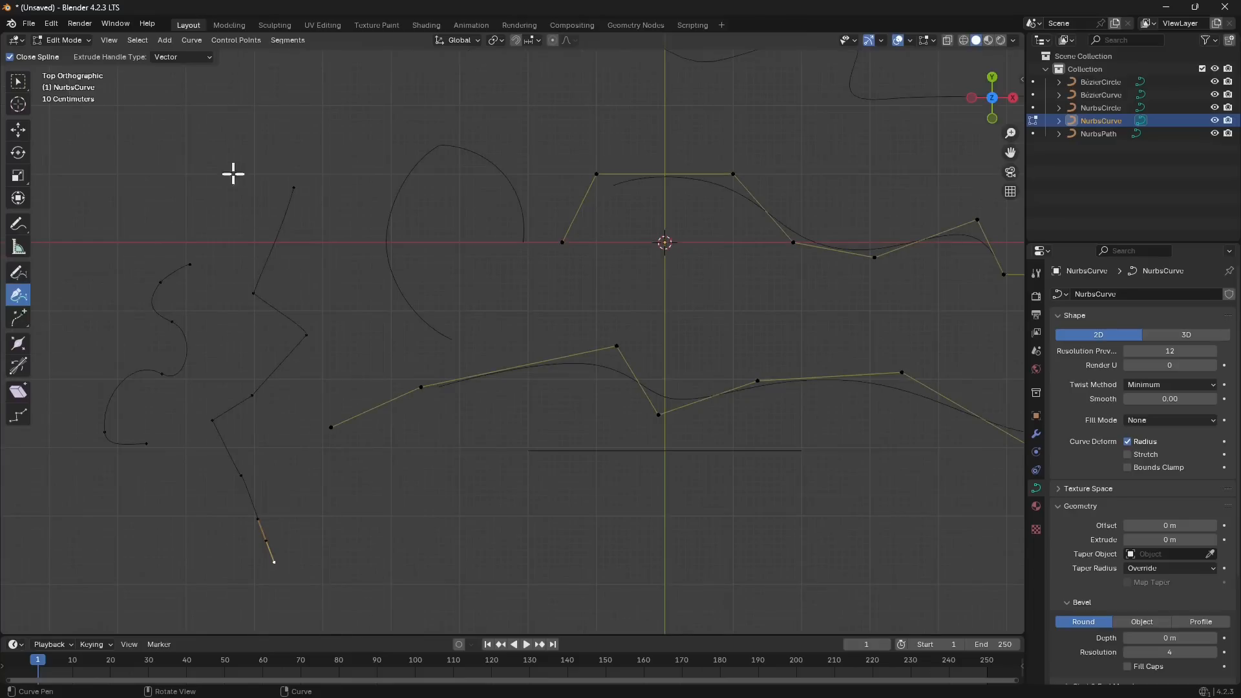
middle_click_drag(303, 376, 498, 336, "shift")
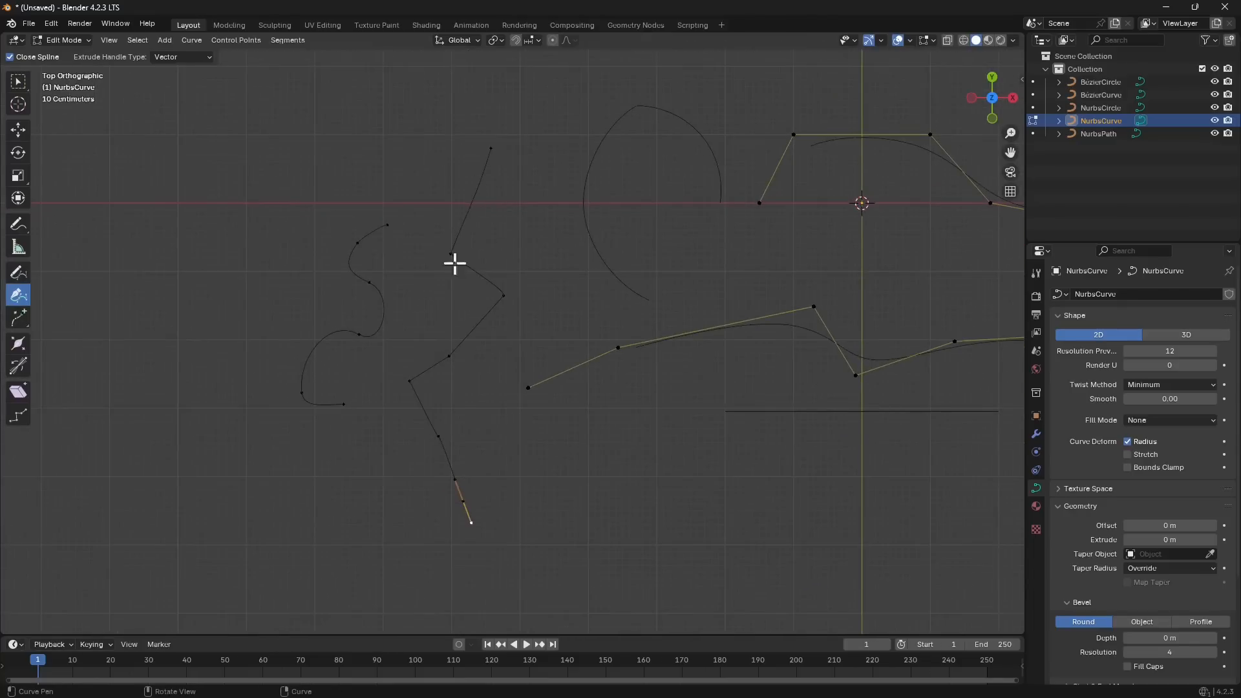
middle_click_drag(355, 316, 389, 317, "shift")
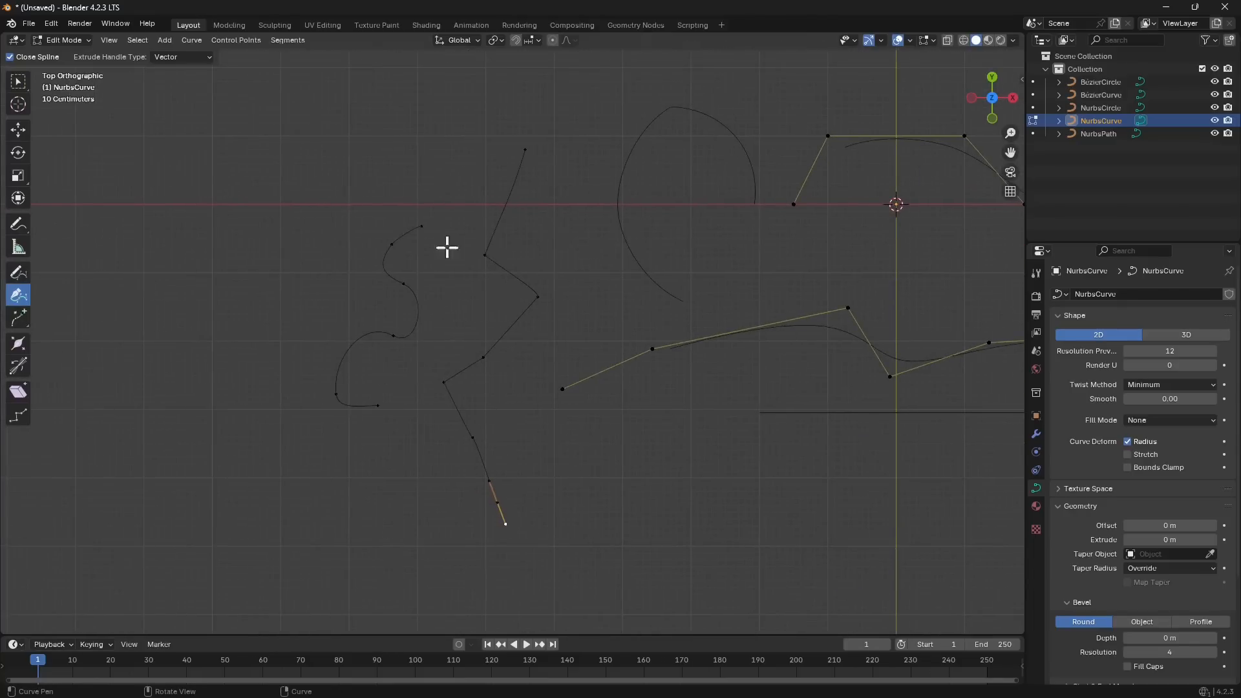
left_click_drag(270, 164, 272, 214)
left_click_drag(231, 273, 211, 294)
left_click_drag(219, 347, 243, 376)
left_click_drag(270, 409, 265, 423)
left_click_drag(241, 473, 249, 482)
left_click_drag(307, 517, 330, 527)
Undo back to the zigzag spline's first segment and extend it with two curved Curve Pen points.
key("ctrl+z")
key("ctrl+z")
key("ctrl+z")
key("ctrl+z")
key("ctrl+z")
key("ctrl+z")
key("ctrl+z")
key("ctrl+z")
key("ctrl+z")
middle_click_drag(545, 336, 495, 327)
left_click_drag(496, 301, 492, 338)
left_click_drag(447, 375, 421, 373)
middle_click_drag(421, 373, 480, 411)
middle_click_drag(514, 207, 444, 266)
Examine the spline types Poly, Bézier and NURBS available for converting the curve.
right_click(442, 354)
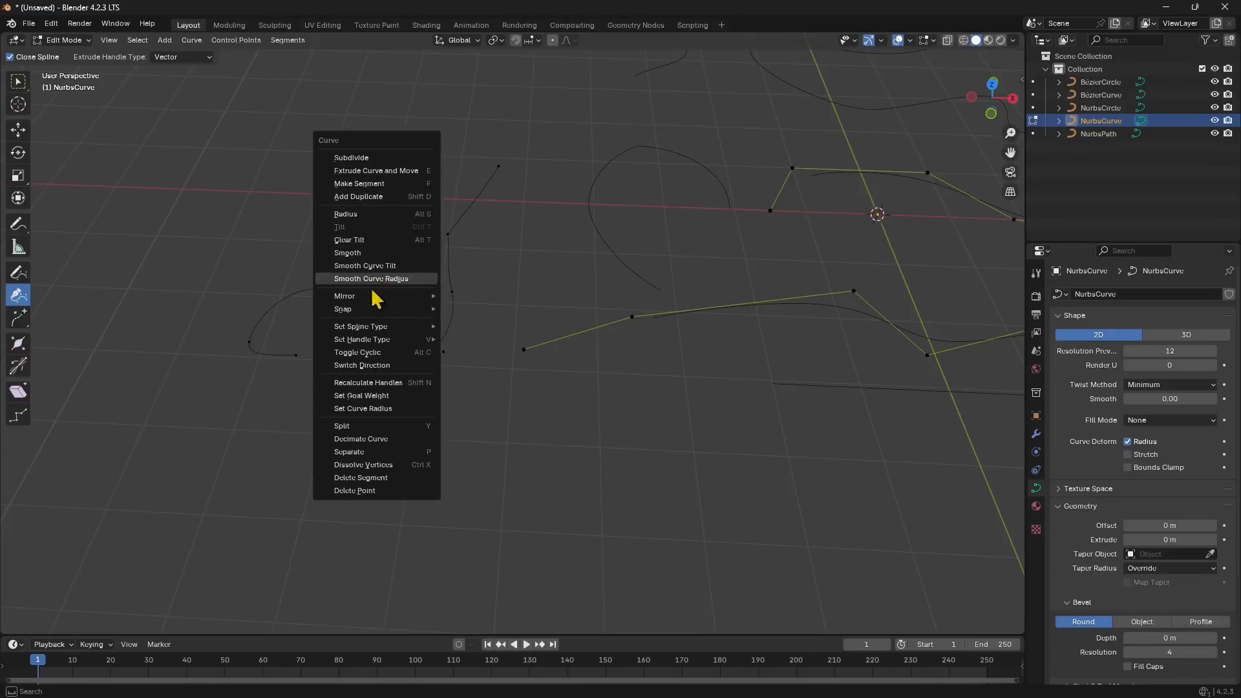
mouse_move(365, 299)
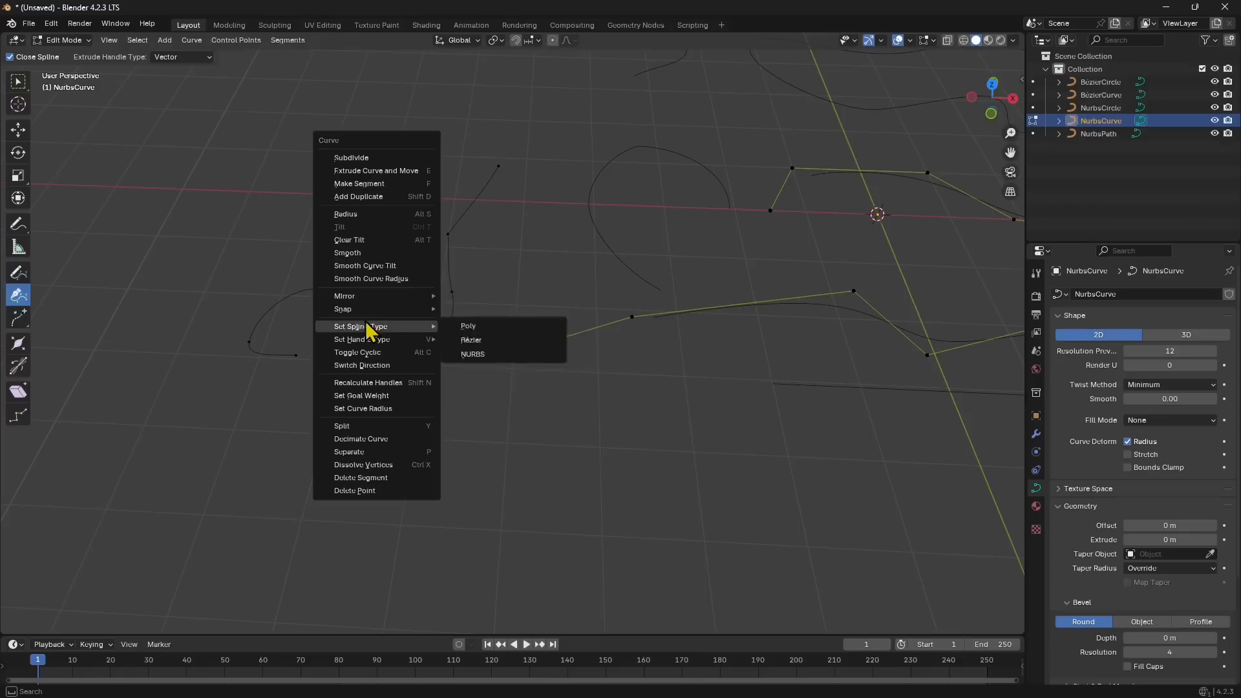
mouse_move(372, 323)
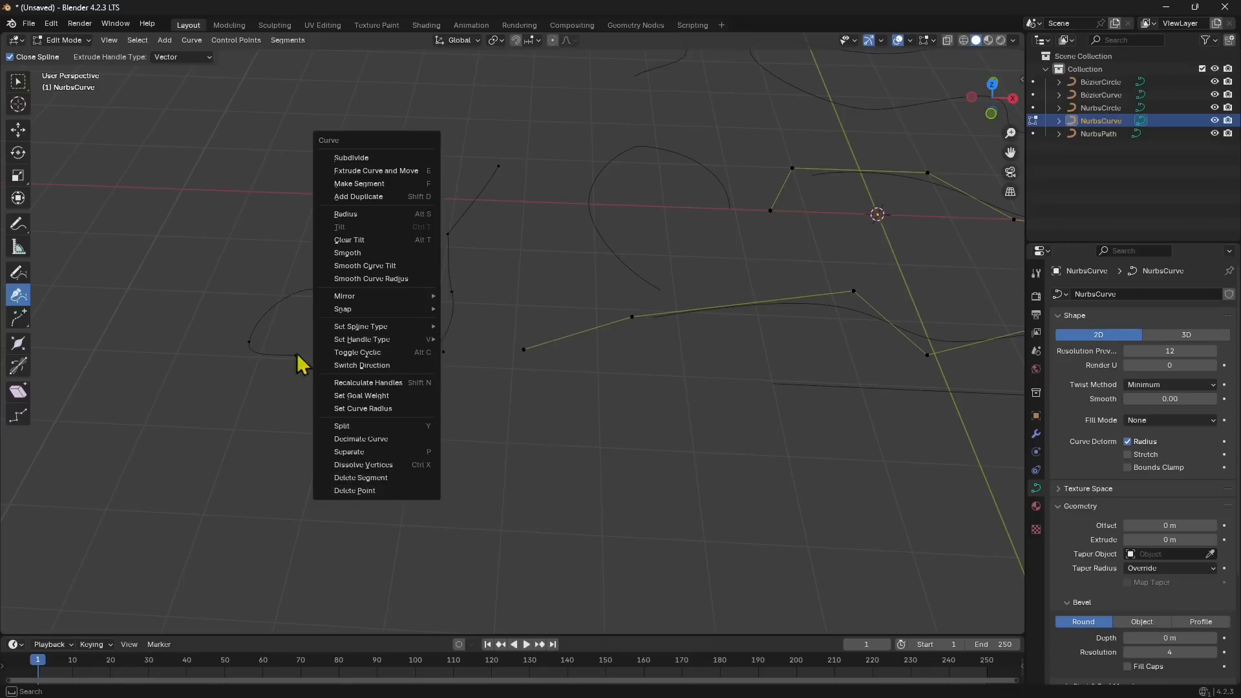
middle_click_drag(665, 414, 530, 276)
middle_click_drag(435, 362, 517, 418)
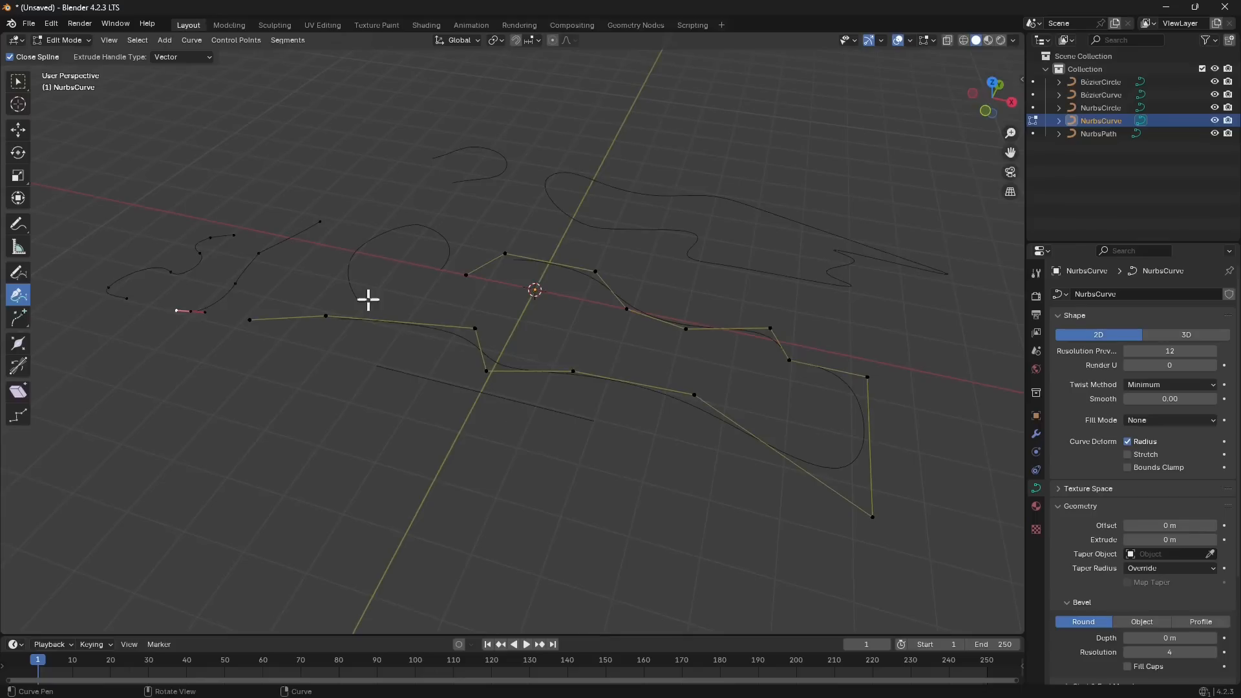
Return to Object Mode, select the Bézier curve and set its Fill Mode to Front.
left_click(64, 40)
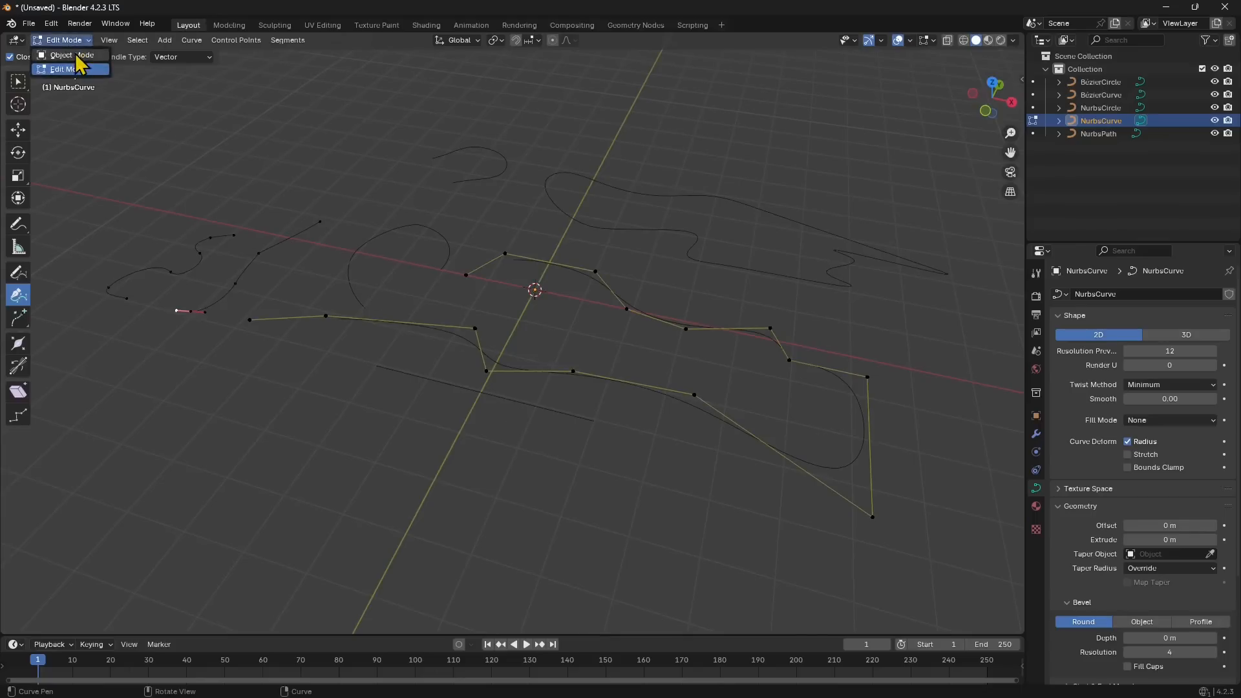
left_click(72, 48)
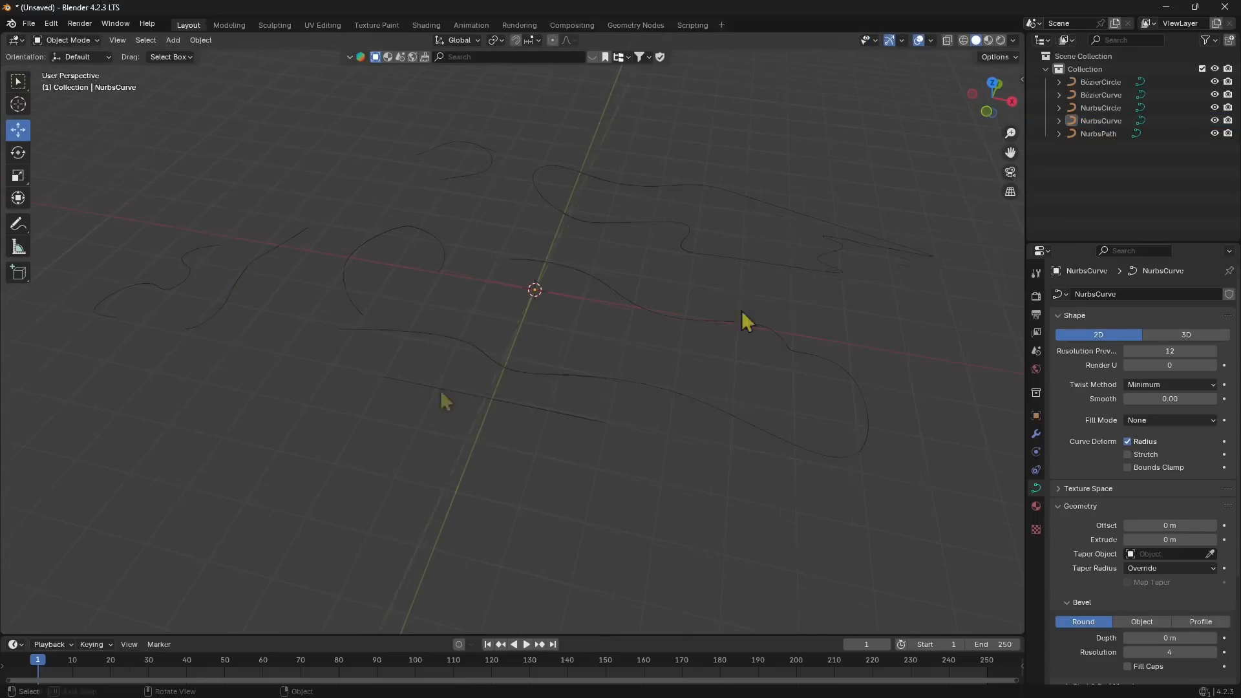
left_click(643, 222)
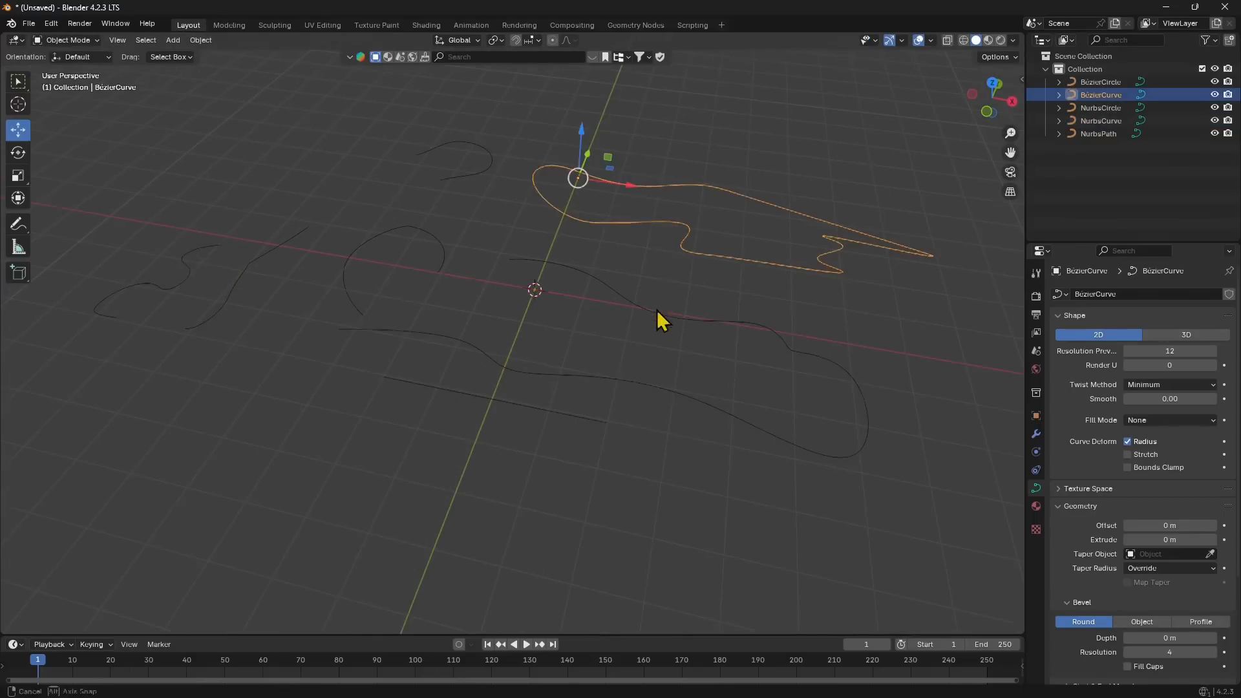
middle_click_drag(843, 378, 921, 391)
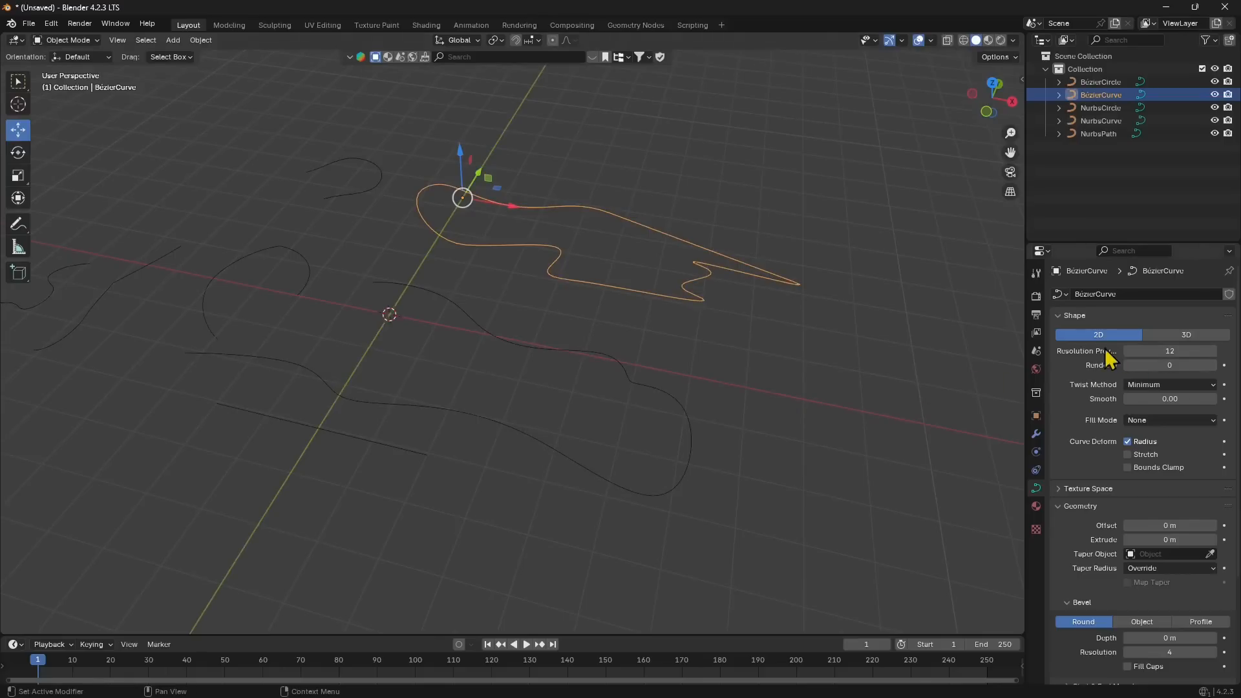
left_click(1141, 418)
left_click(1146, 463)
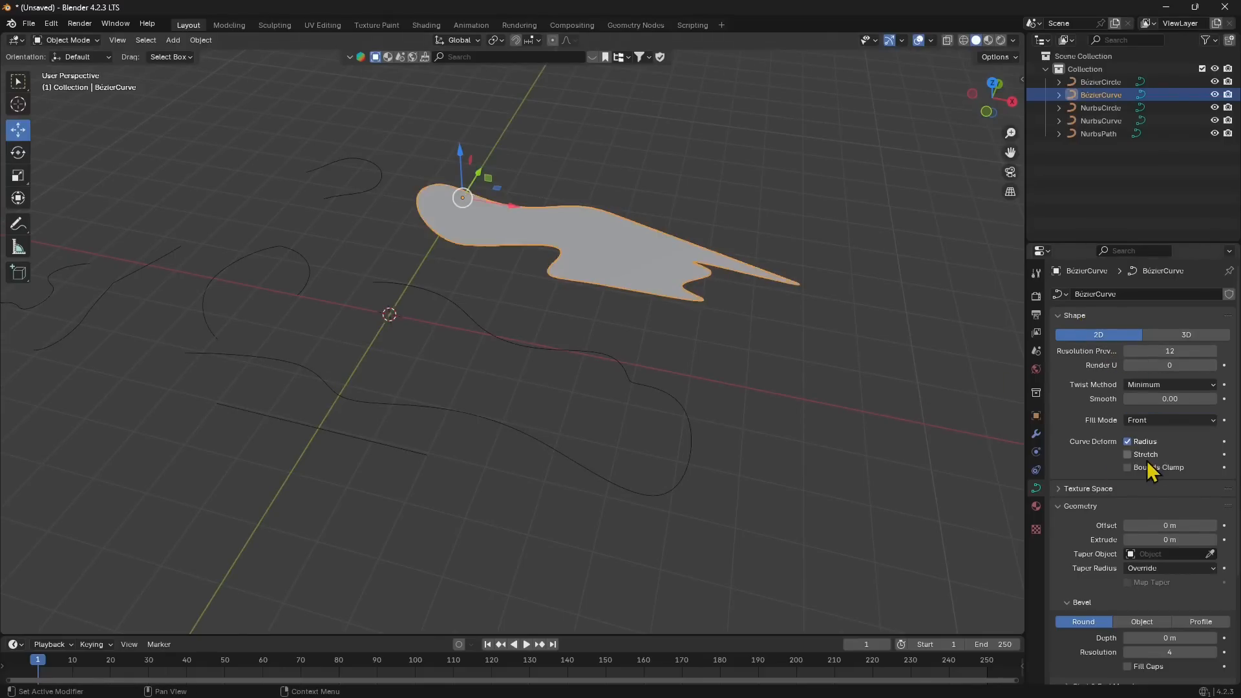
Select the open Bézier circle and increase its Extrude value to form a vertical band.
mouse_move(550, 264)
middle_mouse_down()
mouse_move(569, 275)
mouse_move(555, 264)
middle_mouse_up()
left_click(393, 192)
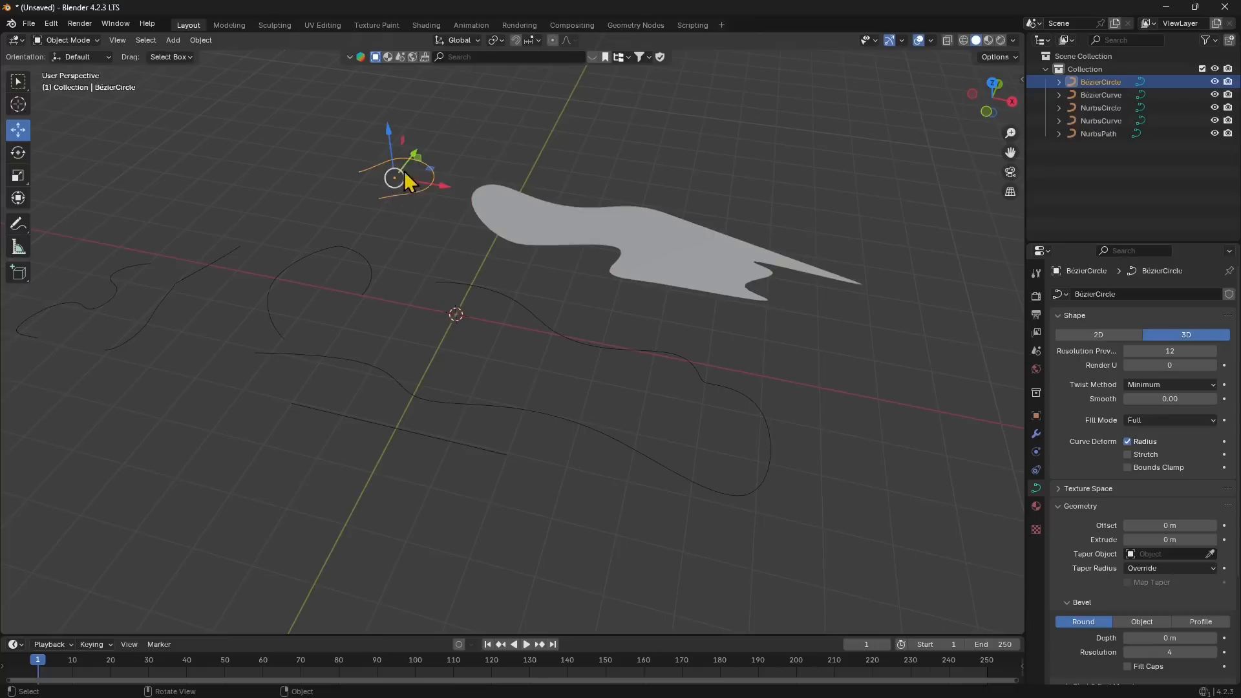
scroll(1114, 381, "down", 4)
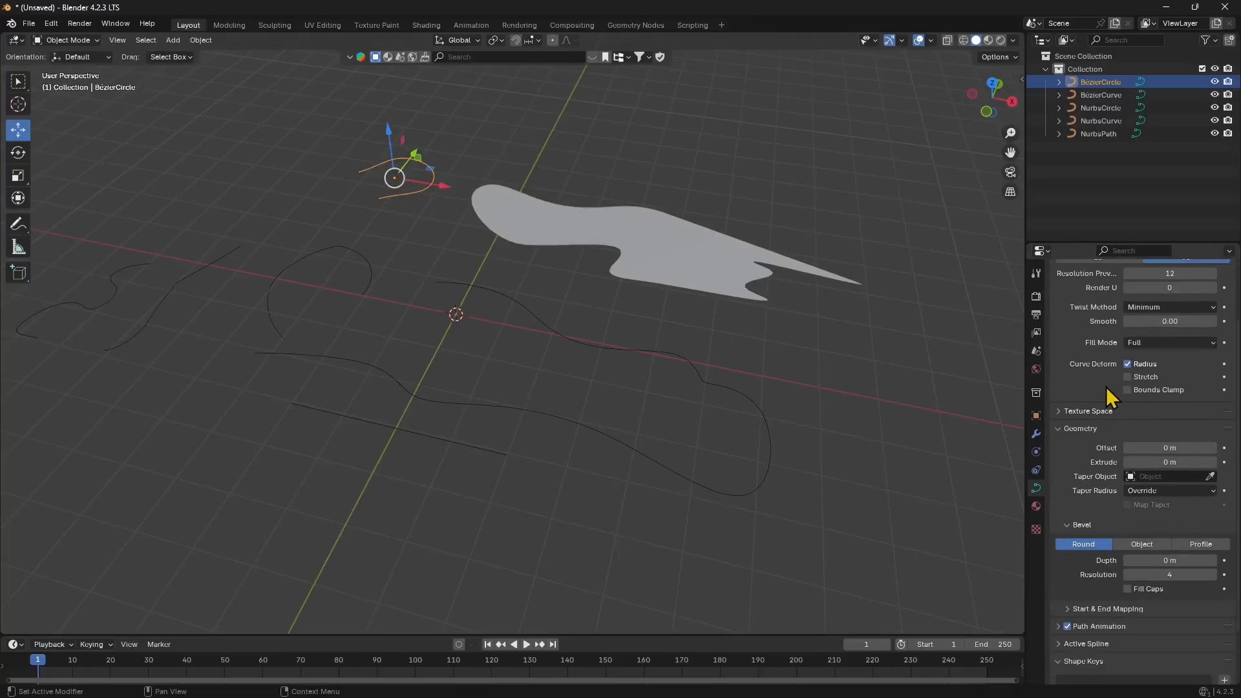
mouse_move(1140, 436)
left_mouse_down()
mouse_move(1169, 437)
mouse_move(1154, 436)
left_mouse_up()
middle_click_drag(410, 236, 576, 319)
Set the NURBS curve's Extrude to 0.05 m and increase its Round bevel depth to form a tube.
left_click(656, 331)
left_click(677, 336)
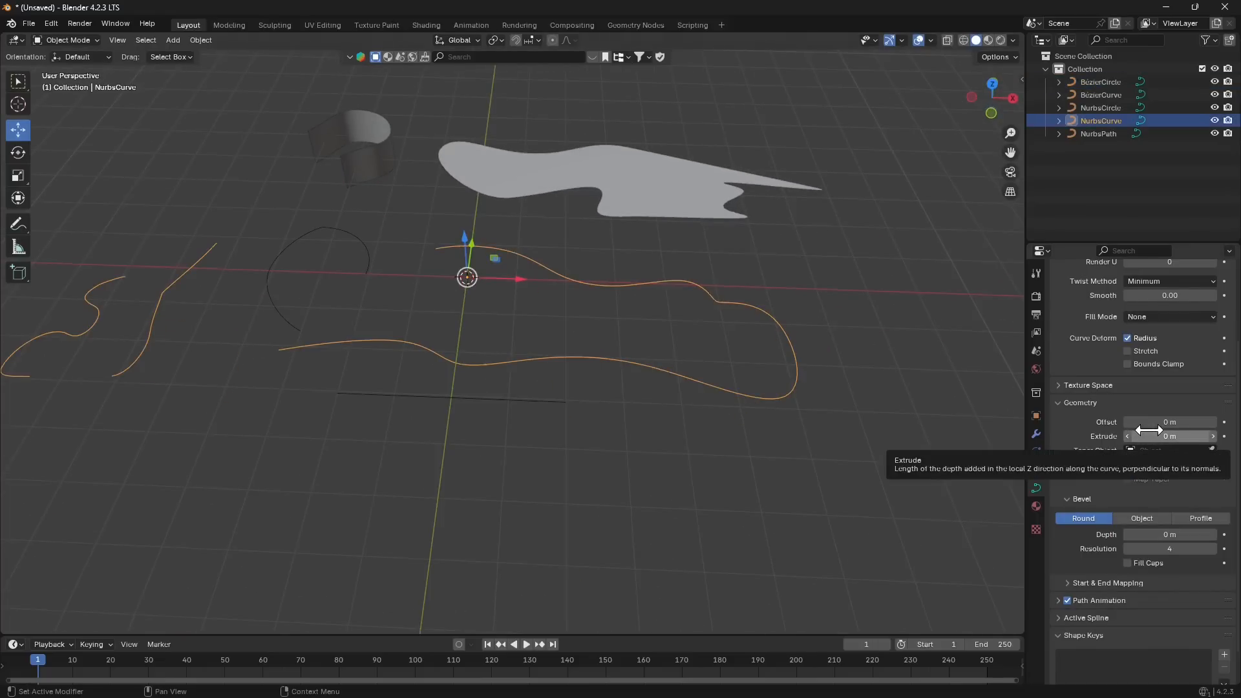
mouse_move(1148, 429)
left_mouse_down()
mouse_move(1189, 430)
mouse_move(1170, 431)
left_mouse_up()
scroll(1124, 479, "down", 1)
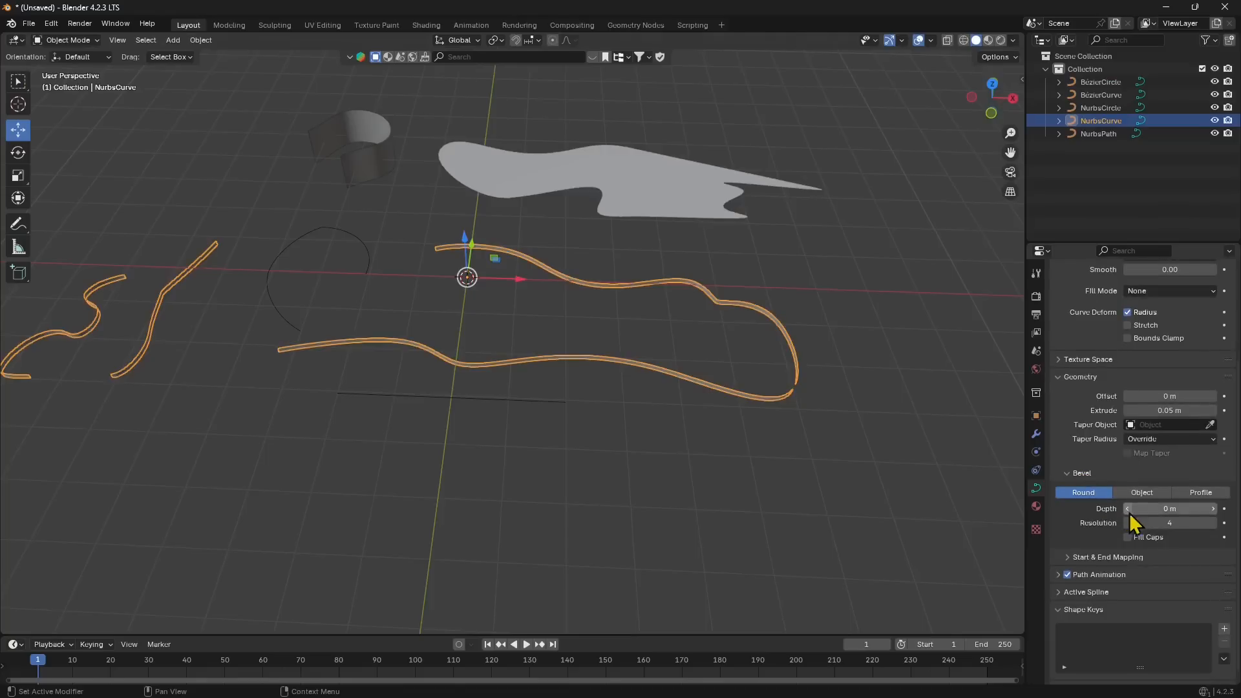
mouse_move(1171, 507)
left_mouse_down()
mouse_move(1195, 508)
mouse_move(1170, 508)
left_mouse_up()
middle_click_drag(368, 359, 548, 364)
Edit the NURBS path by moving its second and fourth control points along negative Y.
left_click(571, 390)
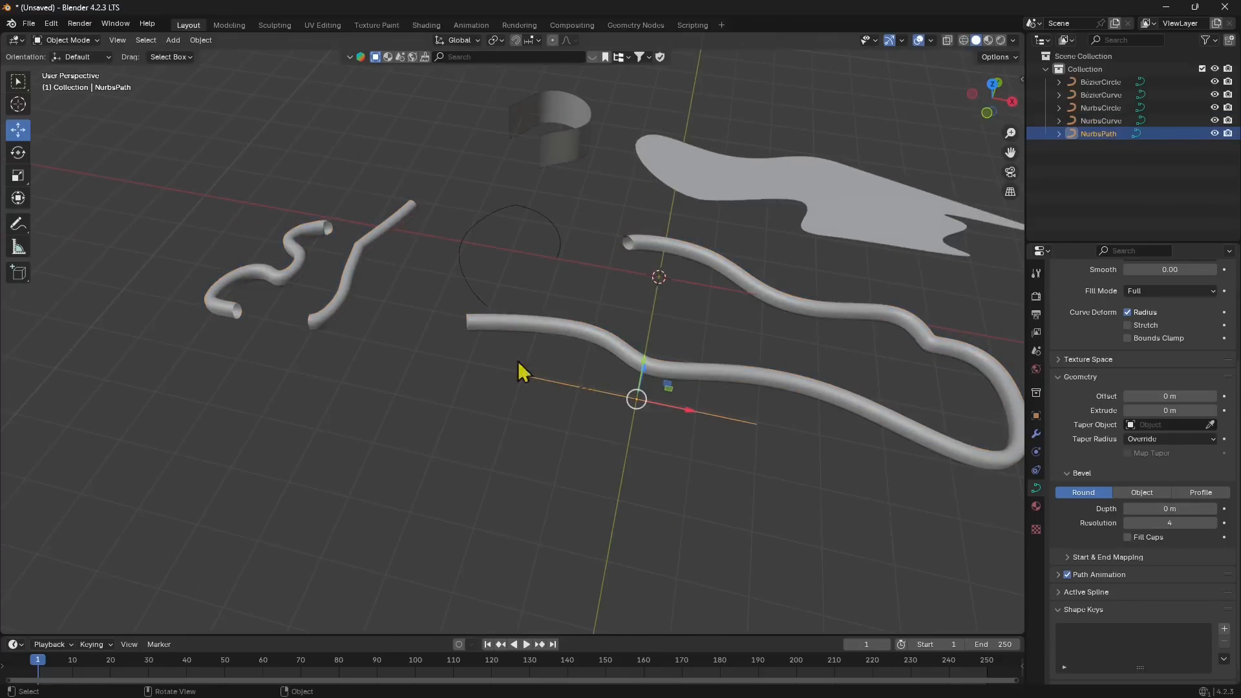
middle_click_drag(632, 415, 501, 368, "shift")
left_click(65, 40)
left_click(66, 69)
left_click(439, 335)
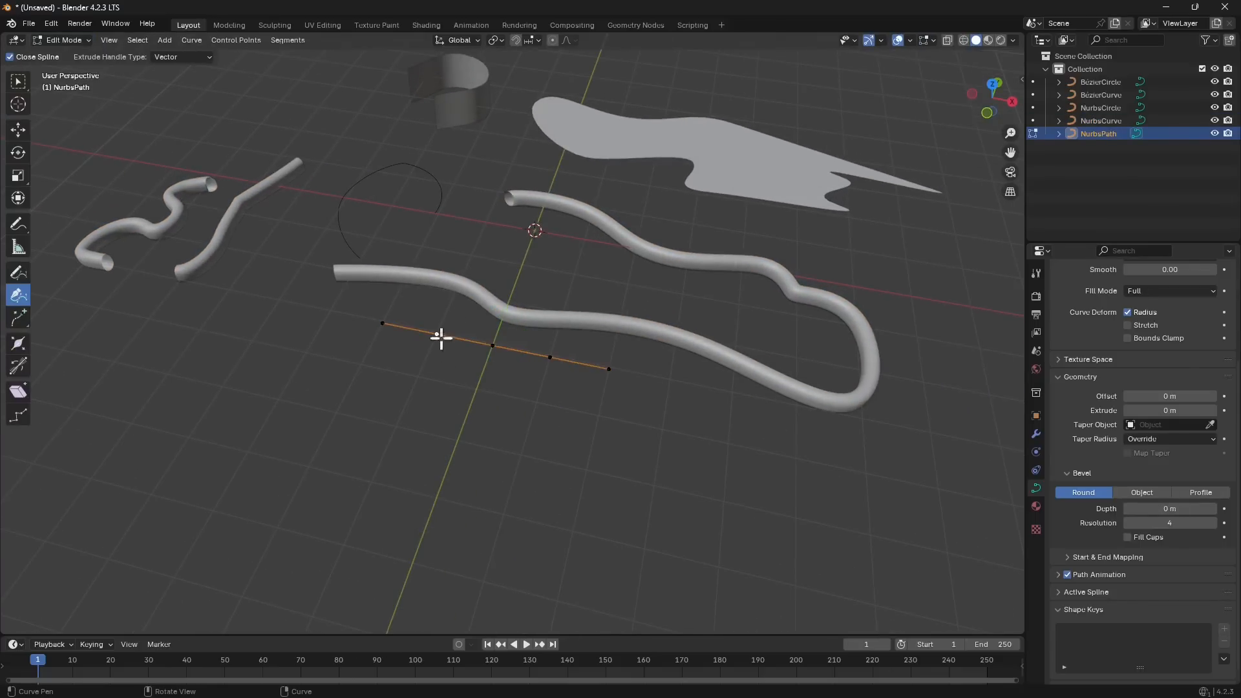
left_click(18, 131)
left_click(437, 334)
left_click_drag(447, 308, 420, 368)
left_click(549, 357)
left_click_drag(554, 355, 485, 401)
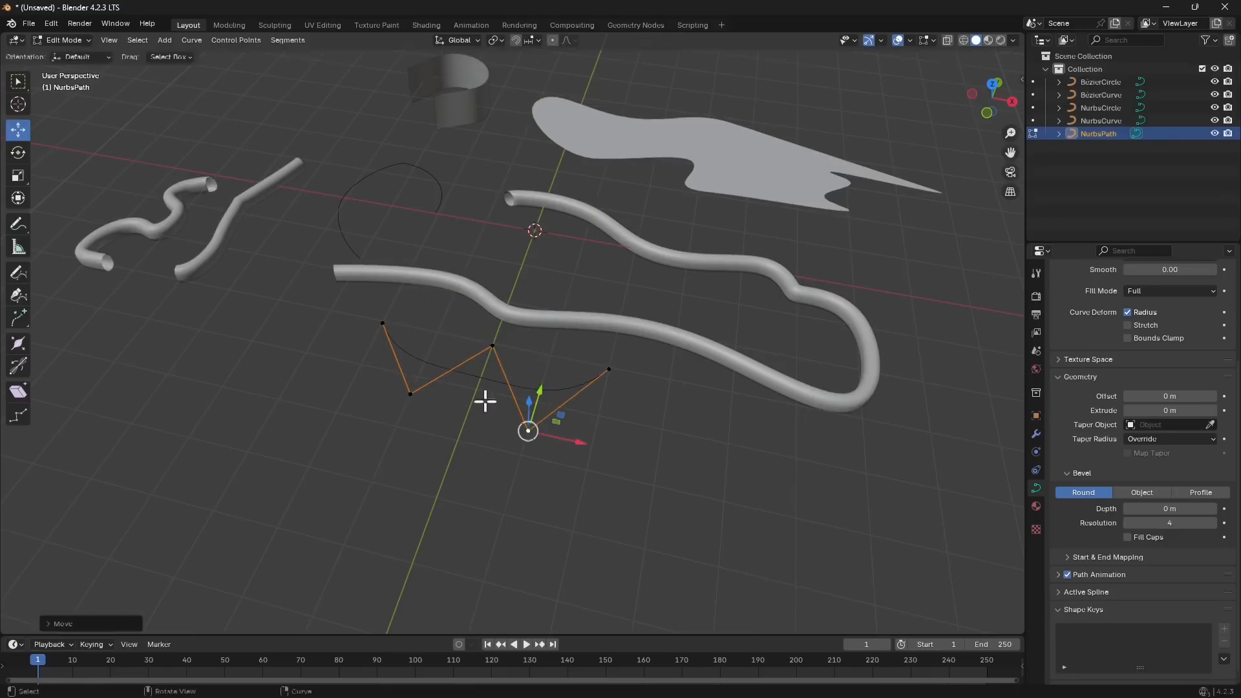
Try moving the NURBS path's middle control point and return to Object Mode.
left_click(491, 345)
left_click_drag(488, 344, 542, 335)
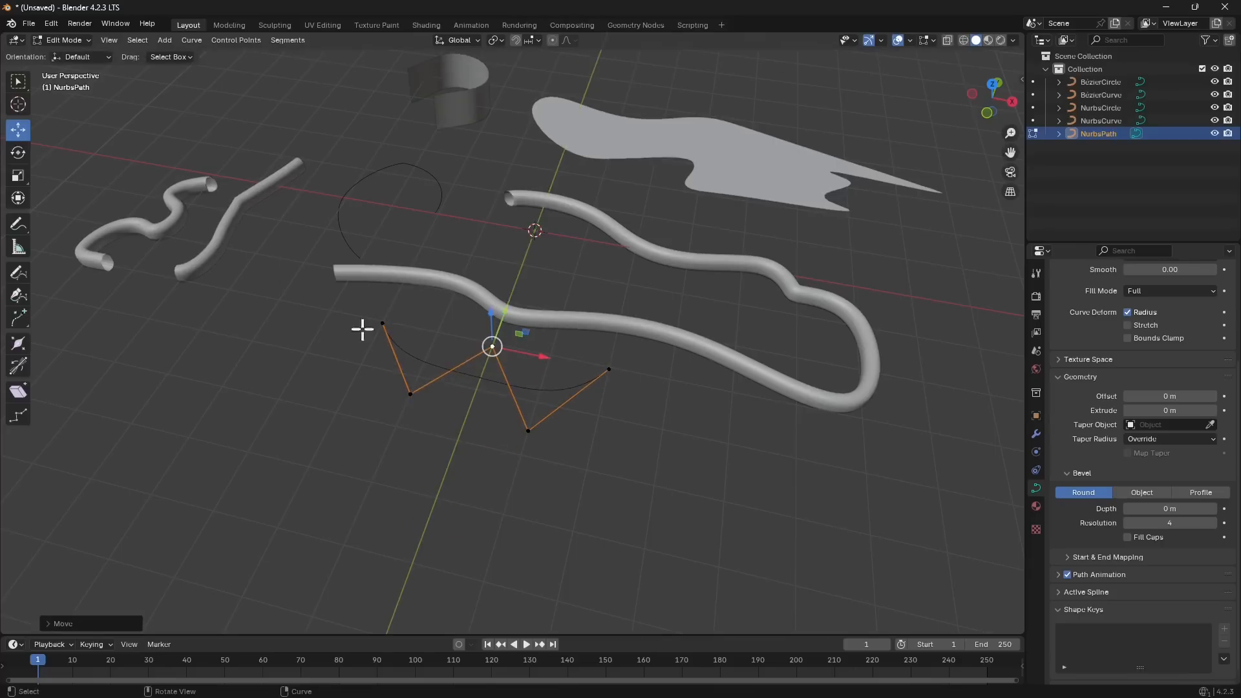
left_click(64, 40)
left_click(68, 52)
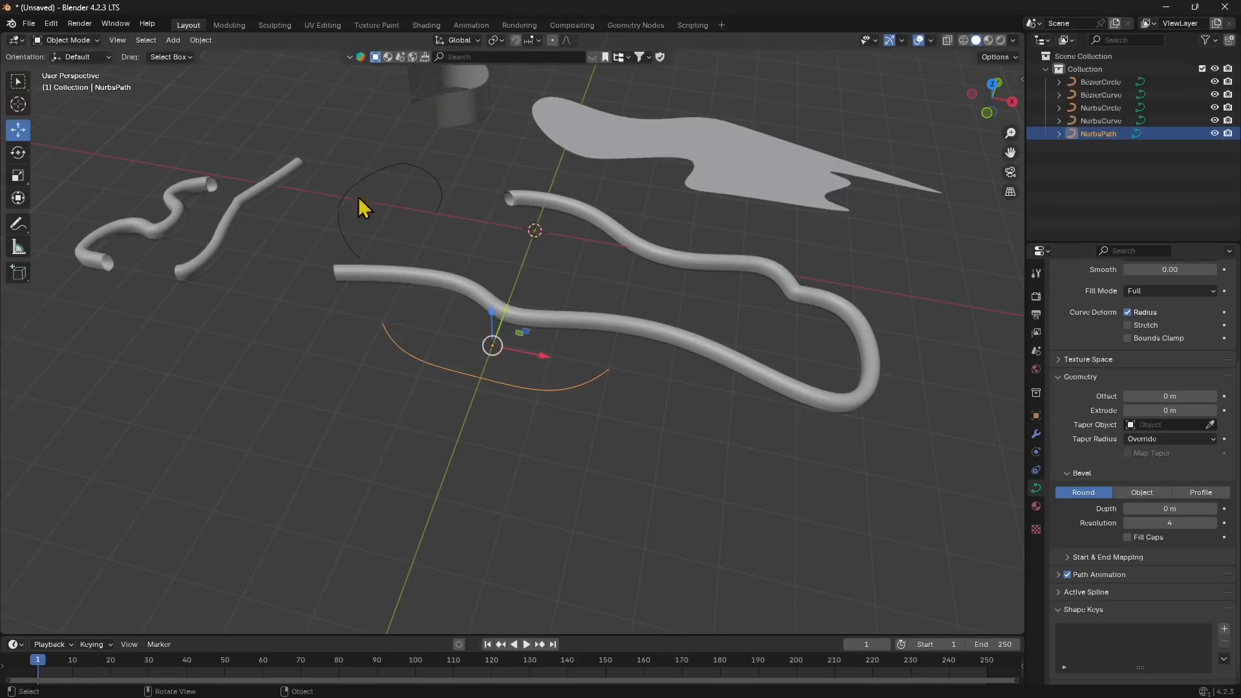
Select the open NURBS circle.
left_click(344, 227)
middle_click_drag(623, 514, 534, 454)
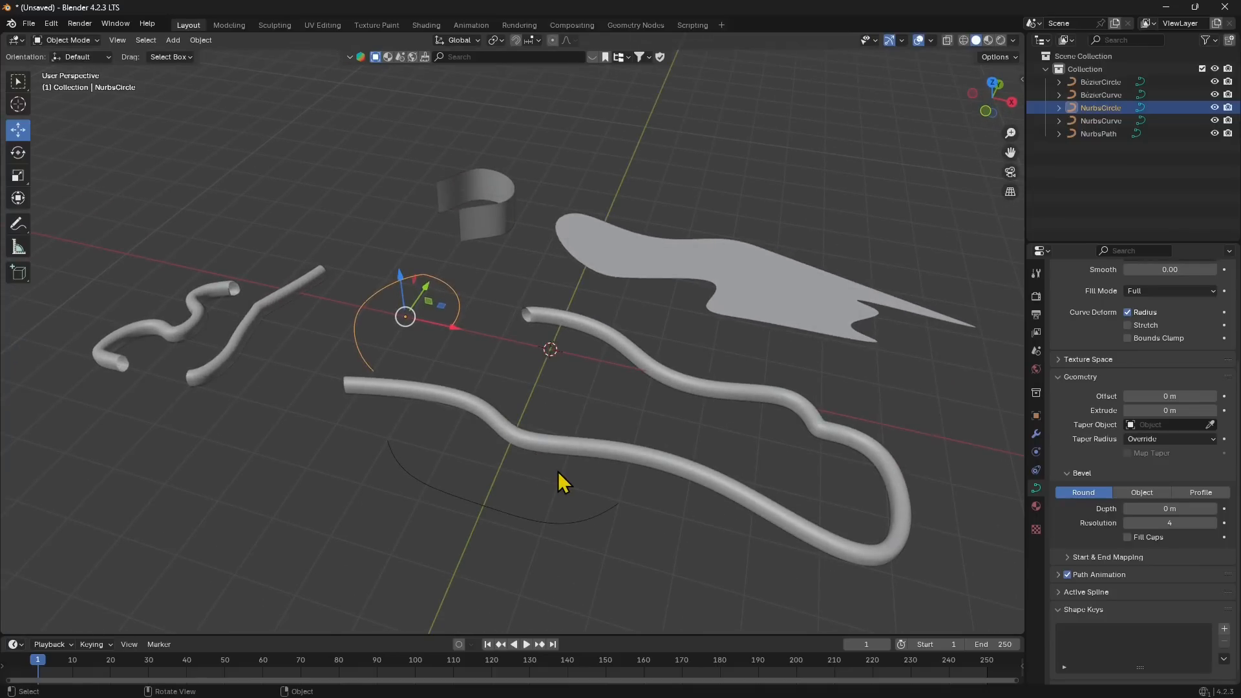